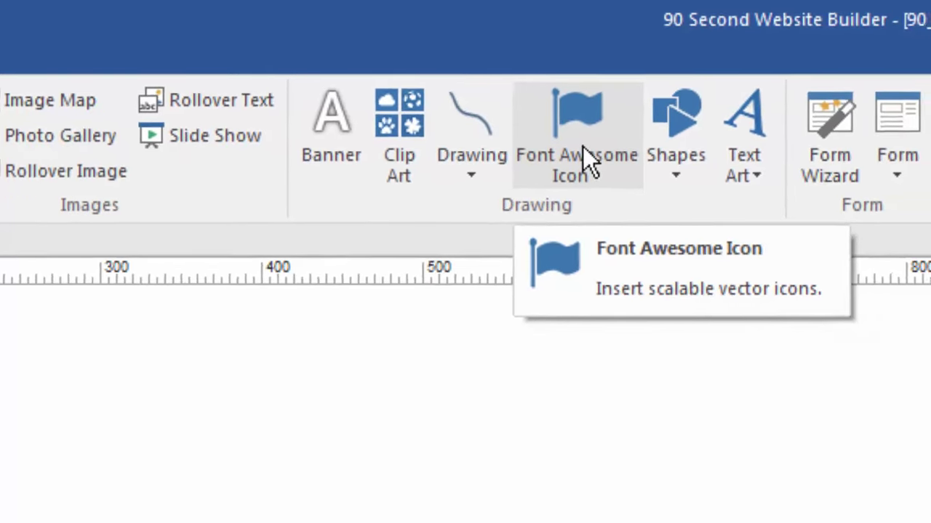
Browse the Font Awesome icons and insert the birthday-cake icon on page1, about 230 px wide and 200 px tall
{"action": "left_click", "coordinate": [624, 183]}
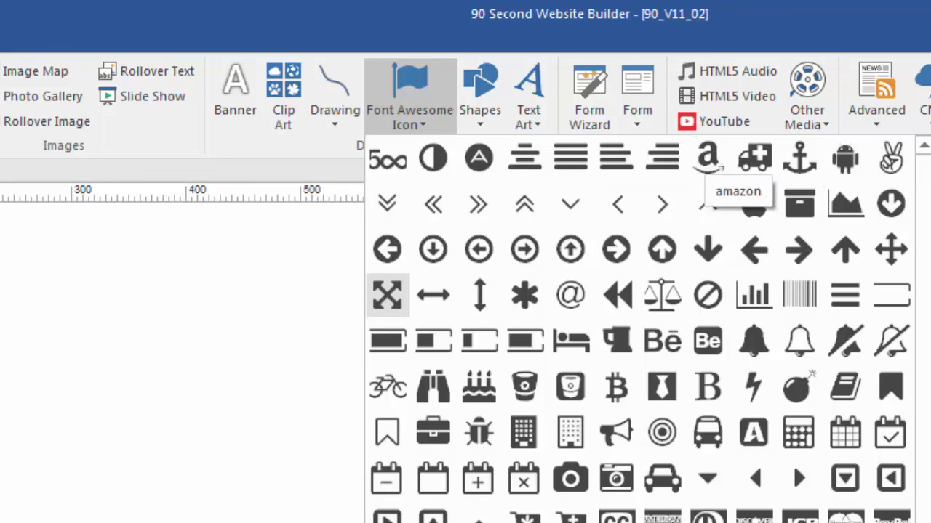
{"action": "left_click_drag", "start_coordinate": [925, 220], "coordinate": [916, 202]}
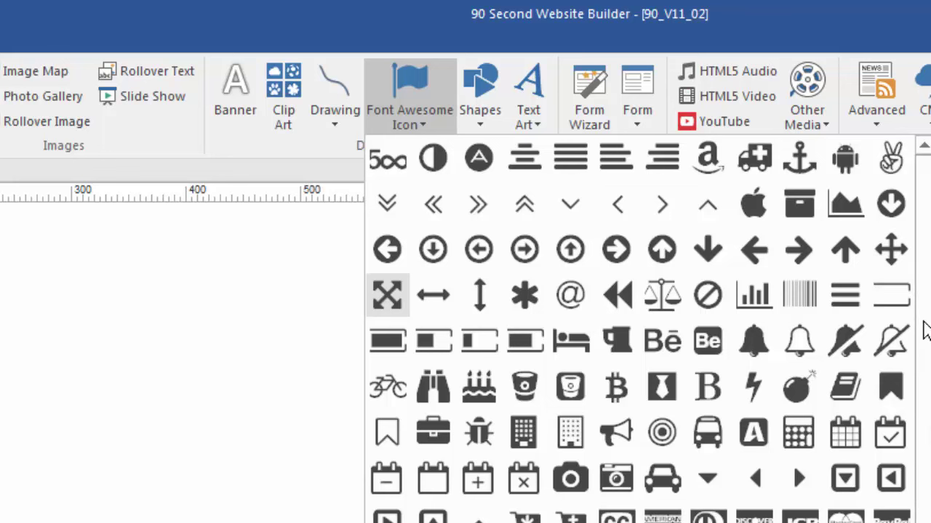
{"action": "left_click_drag", "start_coordinate": [925, 331], "coordinate": [927, 522]}
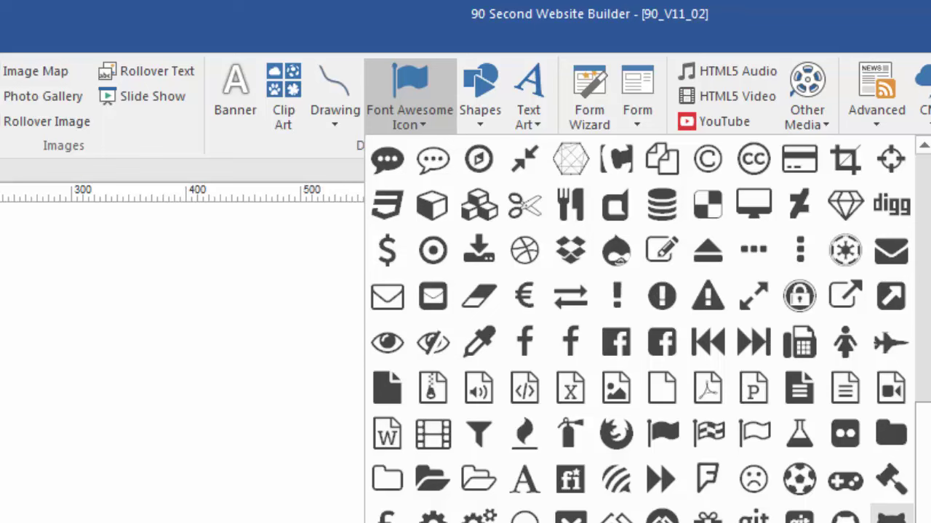
{"action": "scroll", "coordinate": [892, 509], "scroll_direction": "down", "scroll_amount": 5}
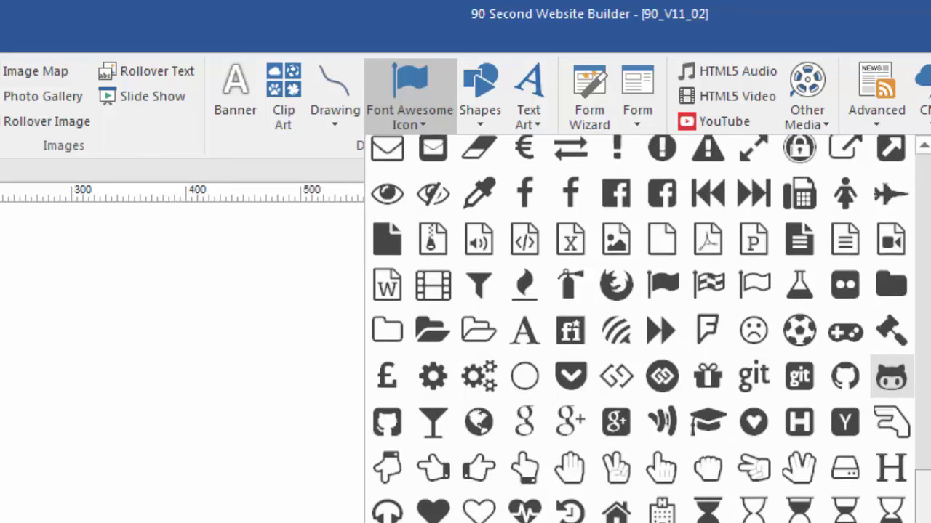
{"action": "scroll", "coordinate": [892, 509], "scroll_direction": "down", "scroll_amount": 5}
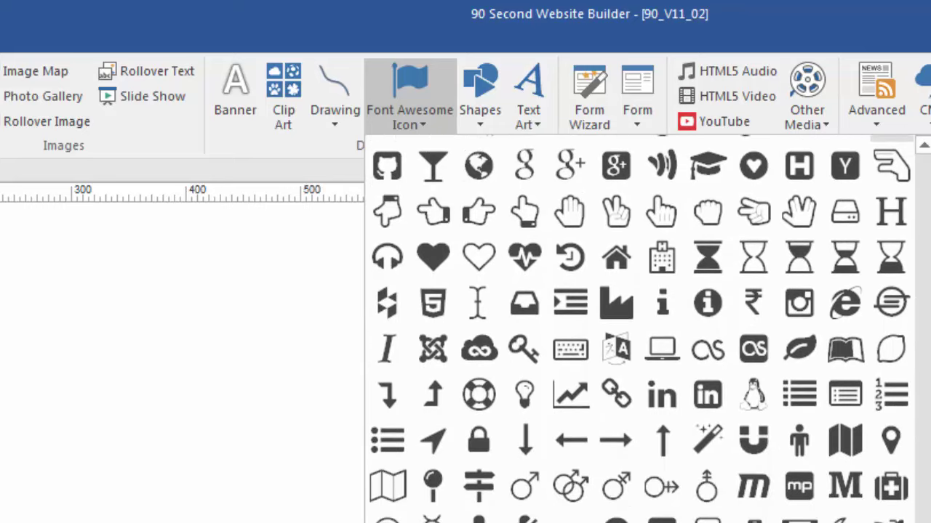
{"action": "scroll", "coordinate": [642, 328], "scroll_direction": "down", "scroll_amount": 3}
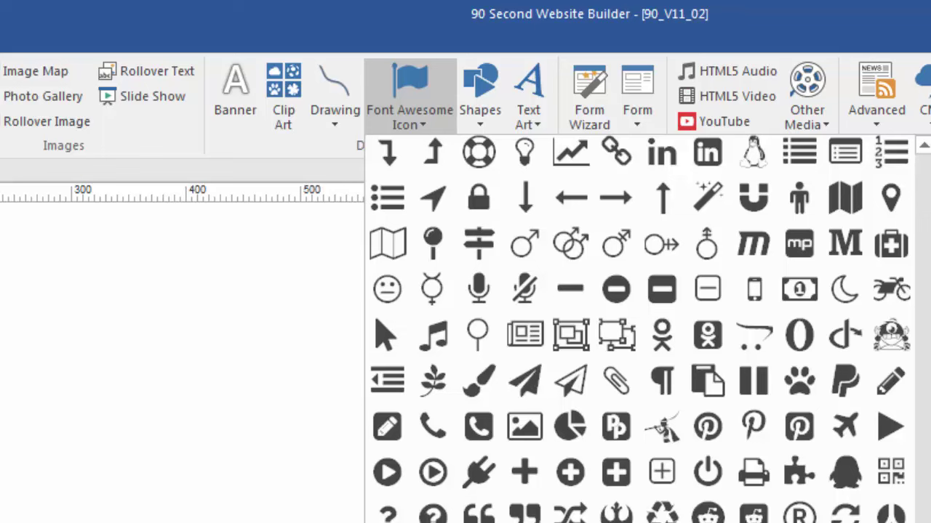
{"action": "scroll", "coordinate": [907, 349], "scroll_direction": "up", "scroll_amount": 10}
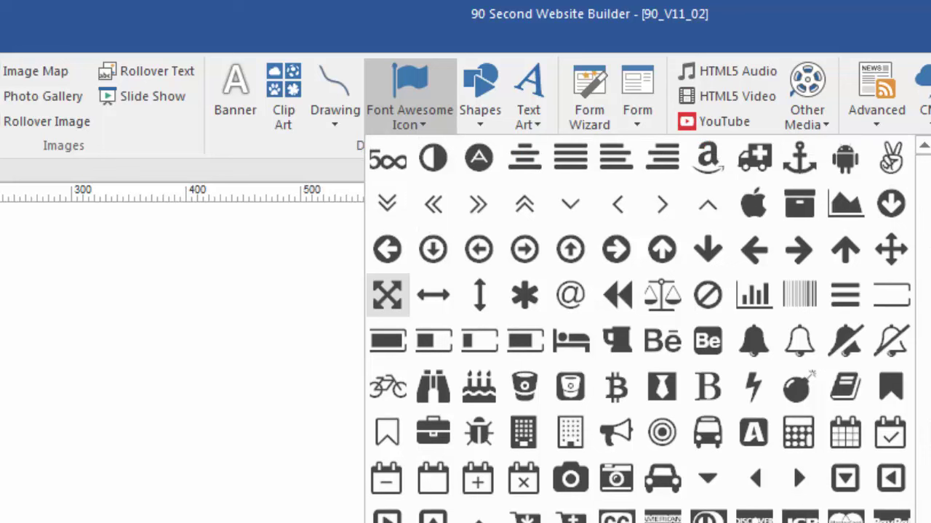
{"action": "left_click", "coordinate": [485, 396]}
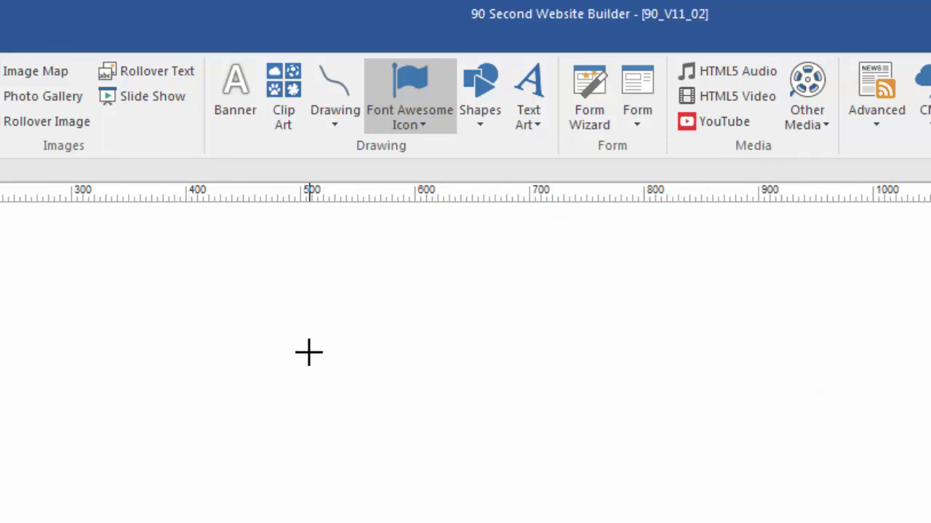
{"action": "left_click_drag", "start_coordinate": [118, 268], "coordinate": [385, 502]}
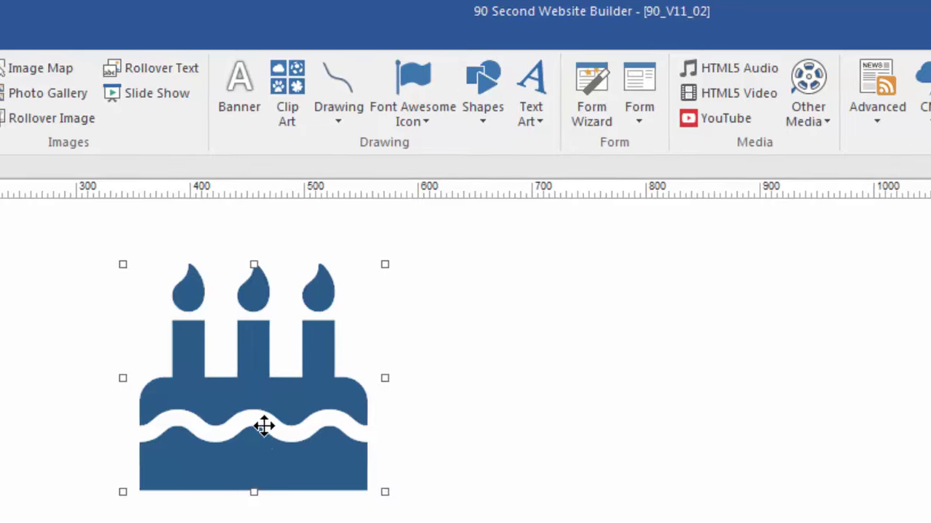
Give the birthday-cake icon a gradient background with dark red as its main color
{"action": "double_click", "coordinate": [261, 431]}
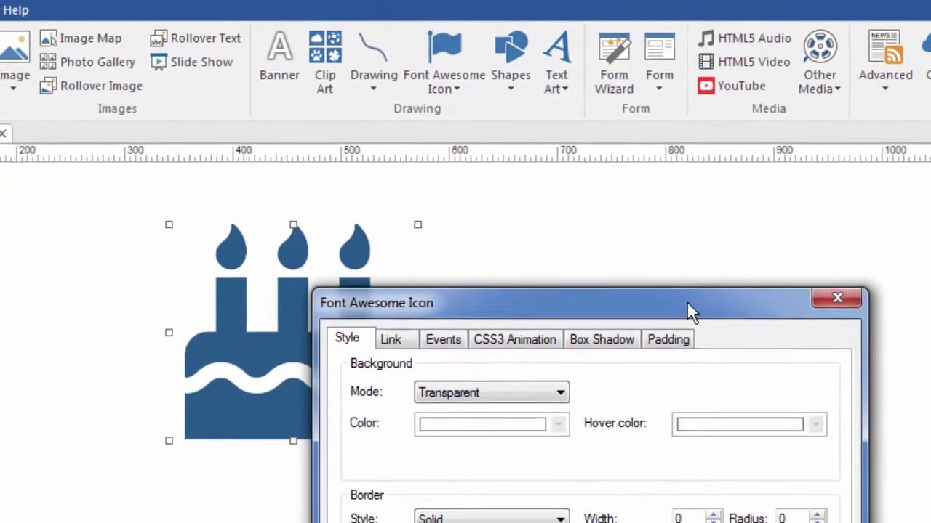
{"action": "left_click_drag", "start_coordinate": [686, 301], "coordinate": [677, 98]}
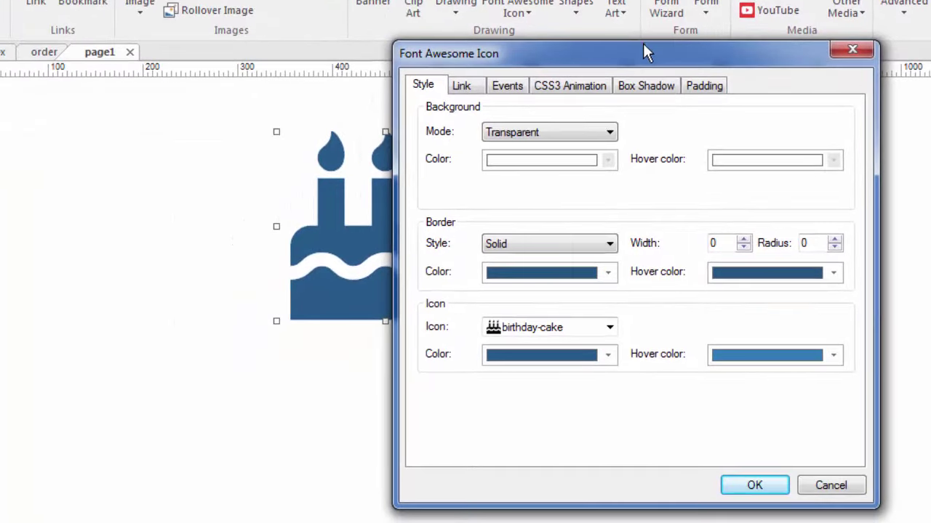
{"action": "left_click_drag", "start_coordinate": [638, 63], "coordinate": [684, 55]}
{"action": "left_click", "coordinate": [615, 138]}
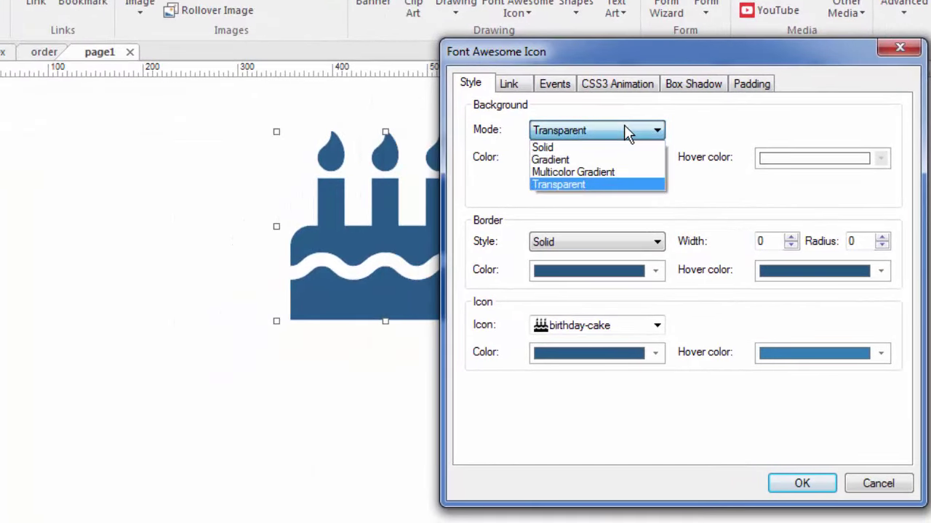
{"action": "left_click", "coordinate": [557, 160]}
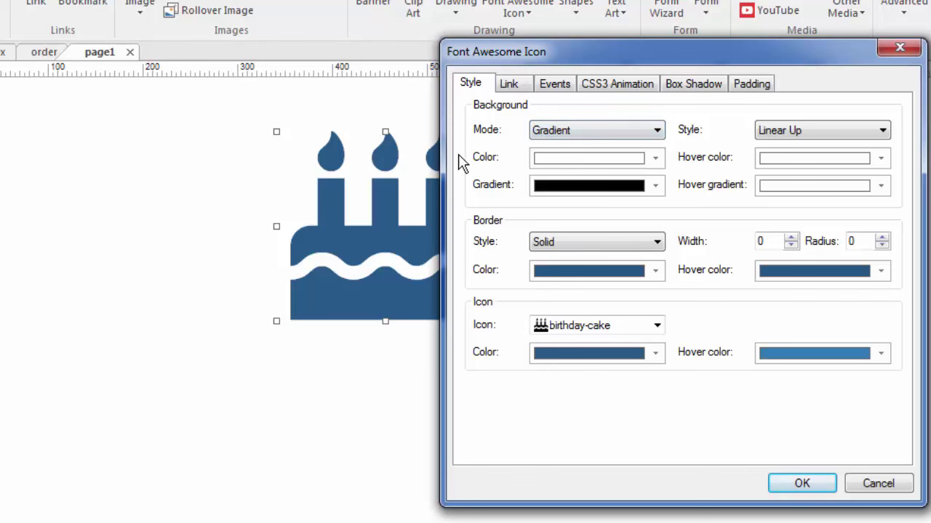
{"action": "left_click", "coordinate": [654, 159]}
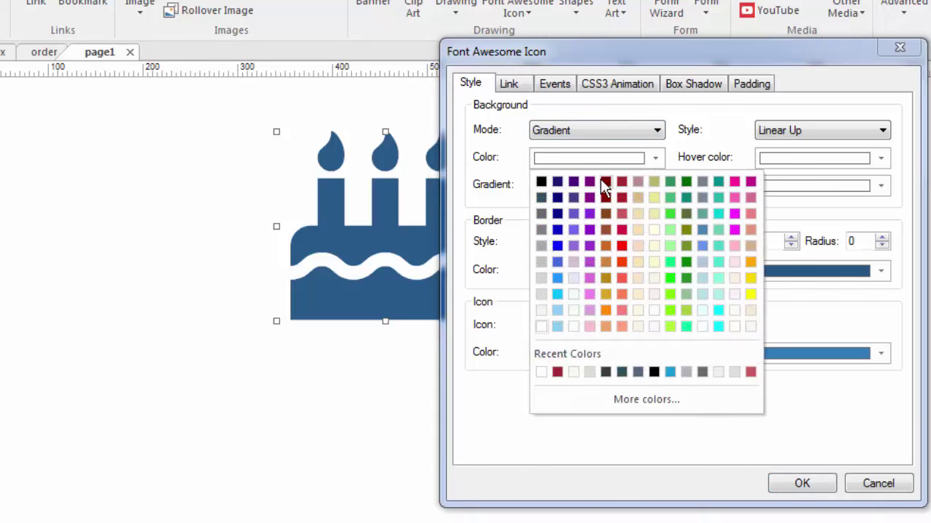
{"action": "left_click", "coordinate": [604, 182]}
{"action": "left_click", "coordinate": [825, 487]}
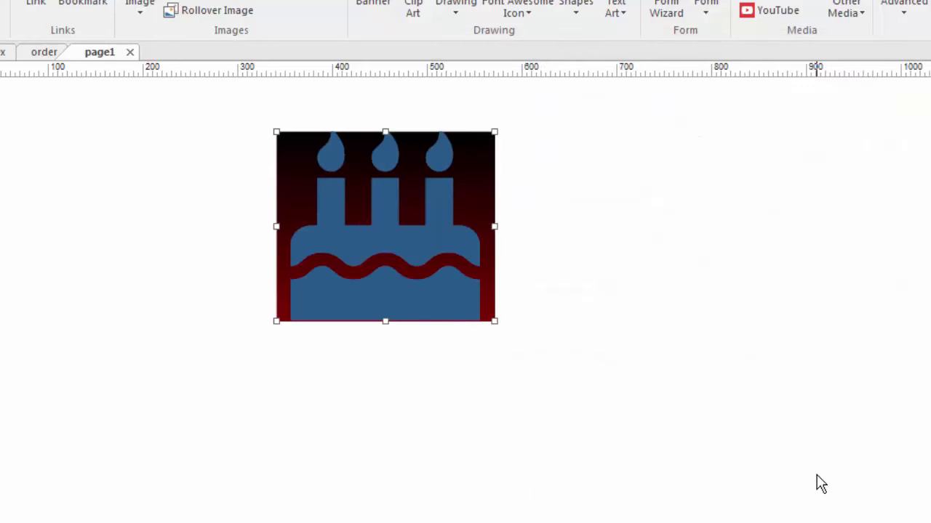
Change the cake icon's background to solid mode with white as the color
{"action": "double_click", "coordinate": [446, 213]}
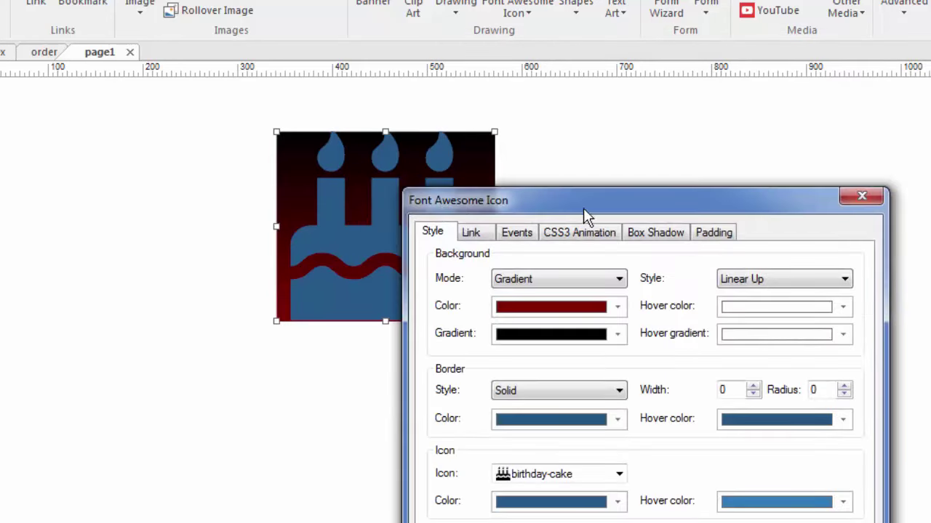
{"action": "left_click_drag", "start_coordinate": [581, 214], "coordinate": [630, 70]}
{"action": "left_click", "coordinate": [640, 165]}
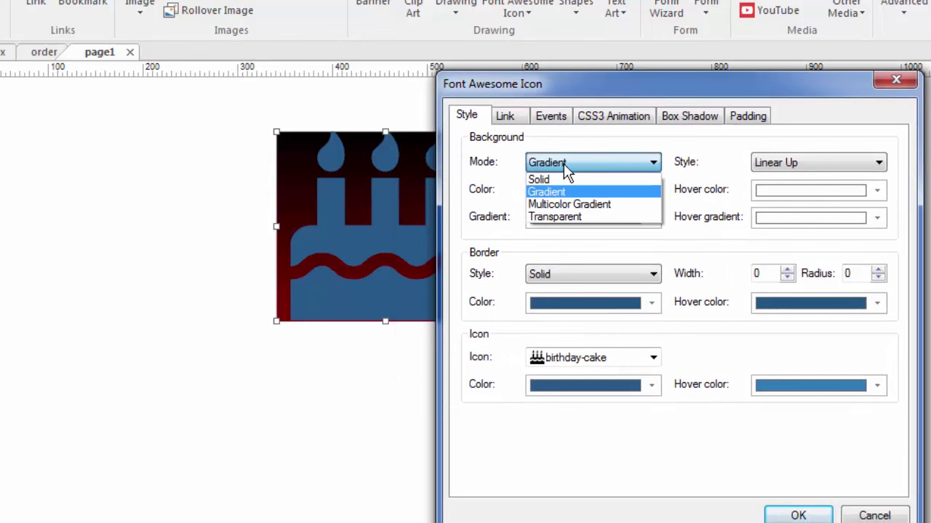
{"action": "left_click", "coordinate": [555, 180]}
{"action": "left_click", "coordinate": [648, 193]}
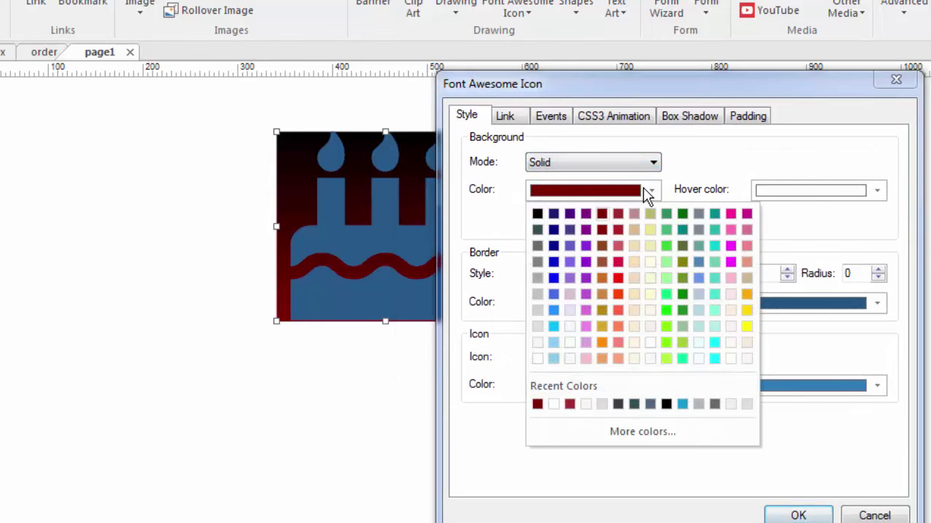
{"action": "left_click", "coordinate": [537, 359]}
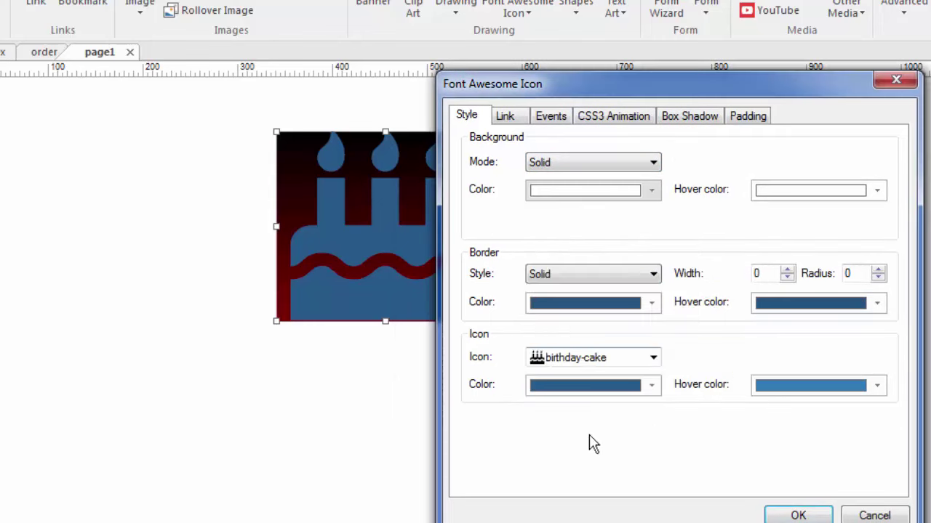
{"action": "left_click", "coordinate": [798, 515]}
Set the cake icon's background mode to Transparent in its properties
{"action": "double_click", "coordinate": [381, 208]}
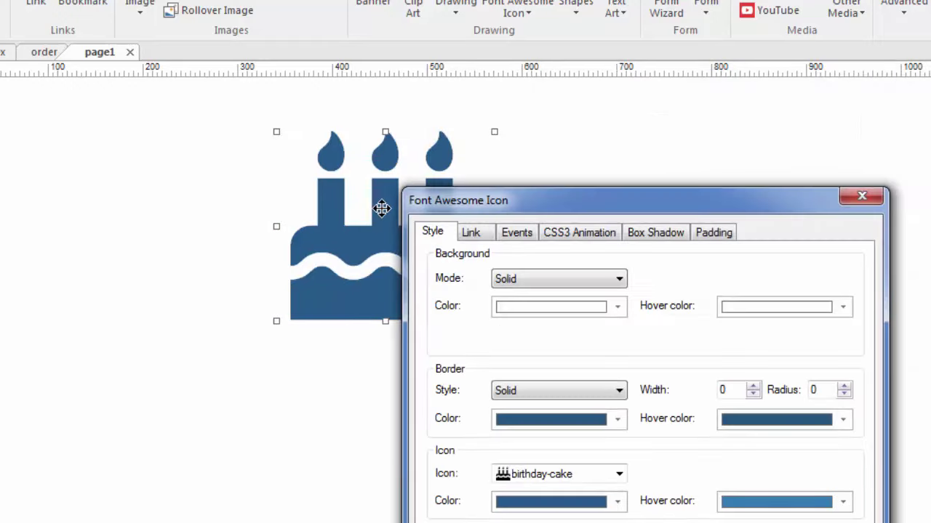
{"action": "left_click", "coordinate": [619, 280]}
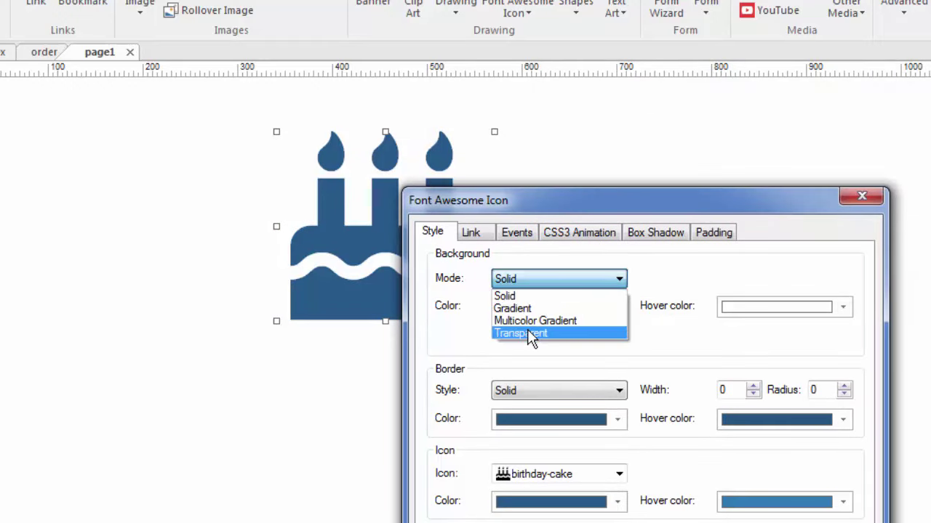
{"action": "left_click", "coordinate": [528, 333]}
{"action": "left_click_drag", "start_coordinate": [623, 197], "coordinate": [630, 110]}
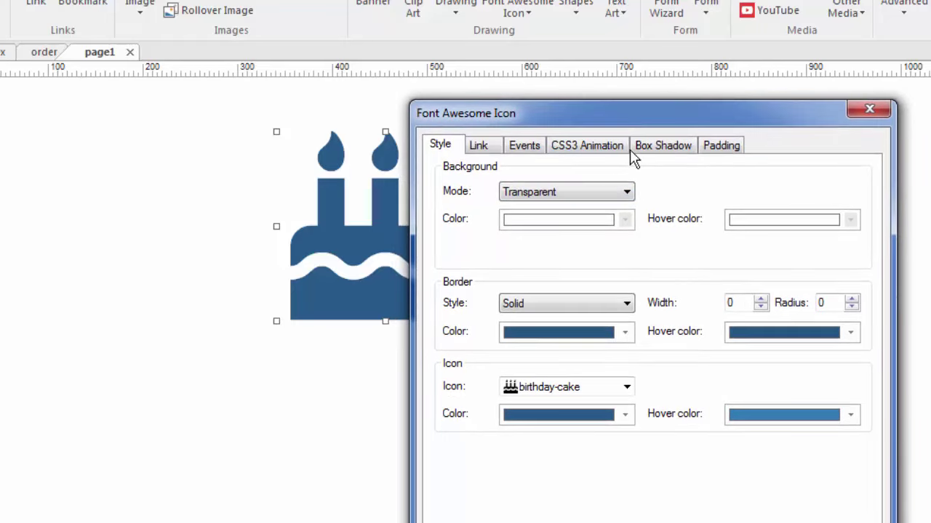
Keep the icon's border style Solid and set its width to 2 and radius to 3
{"action": "left_click", "coordinate": [626, 304]}
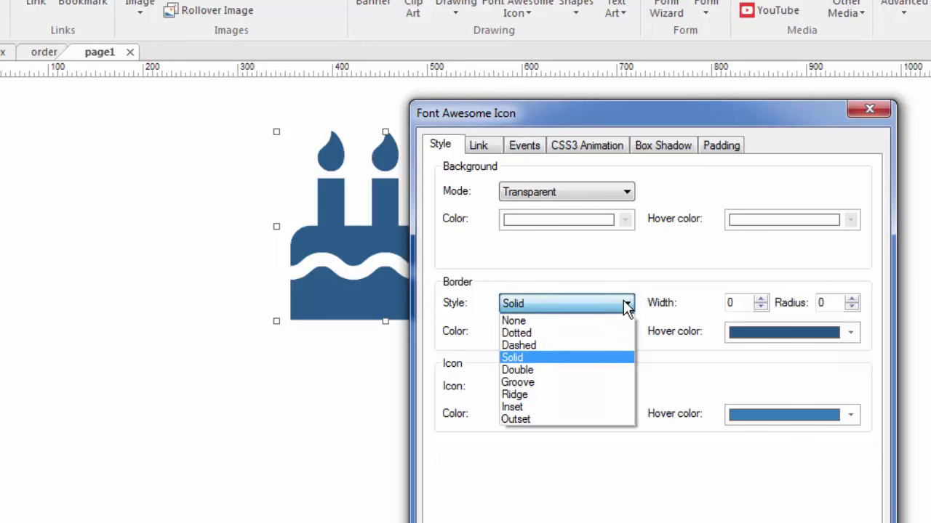
{"action": "left_click", "coordinate": [676, 285]}
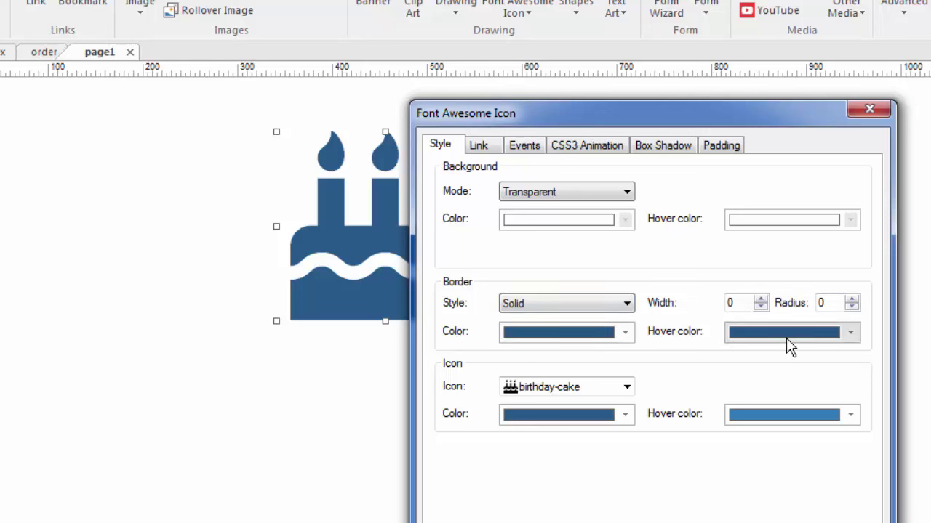
{"action": "left_click", "coordinate": [760, 299]}
{"action": "left_click", "coordinate": [760, 299]}
{"action": "left_click", "coordinate": [852, 299]}
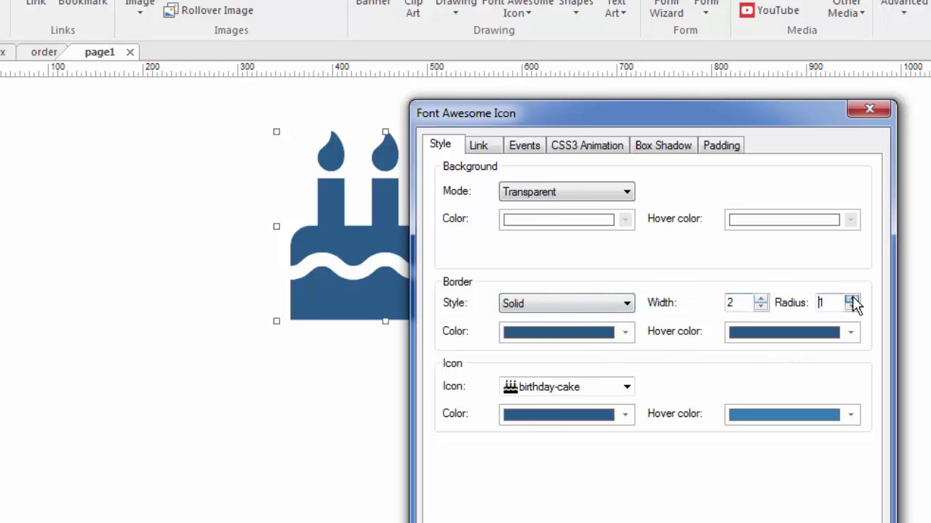
{"action": "left_click", "coordinate": [852, 299]}
{"action": "left_click", "coordinate": [851, 298]}
Apply a purple border color with a red border hover color to the icon, and preview the page in the browser
{"action": "left_click", "coordinate": [619, 334]}
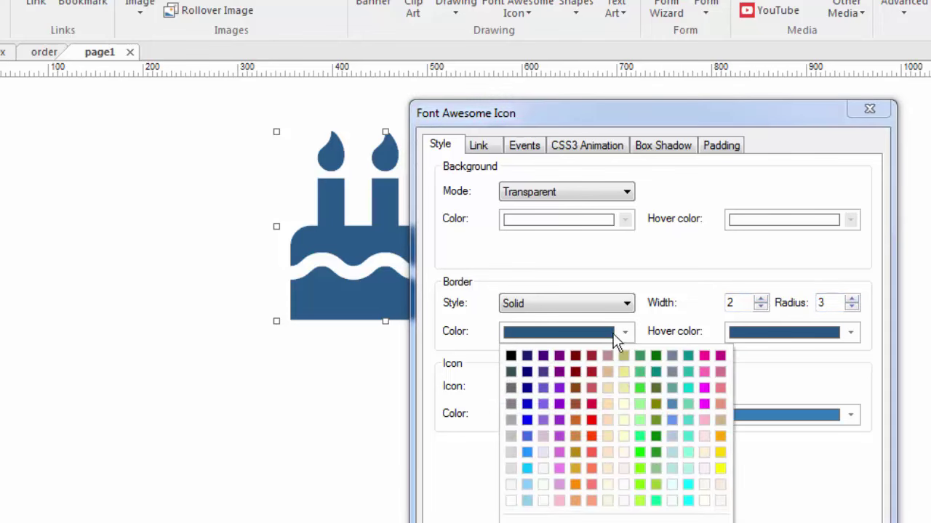
{"action": "left_click", "coordinate": [543, 387]}
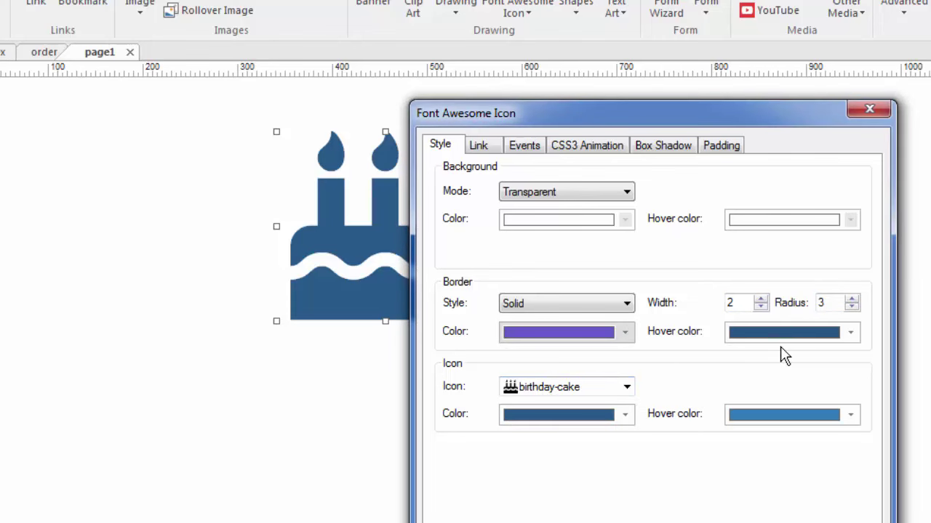
{"action": "left_click", "coordinate": [823, 332]}
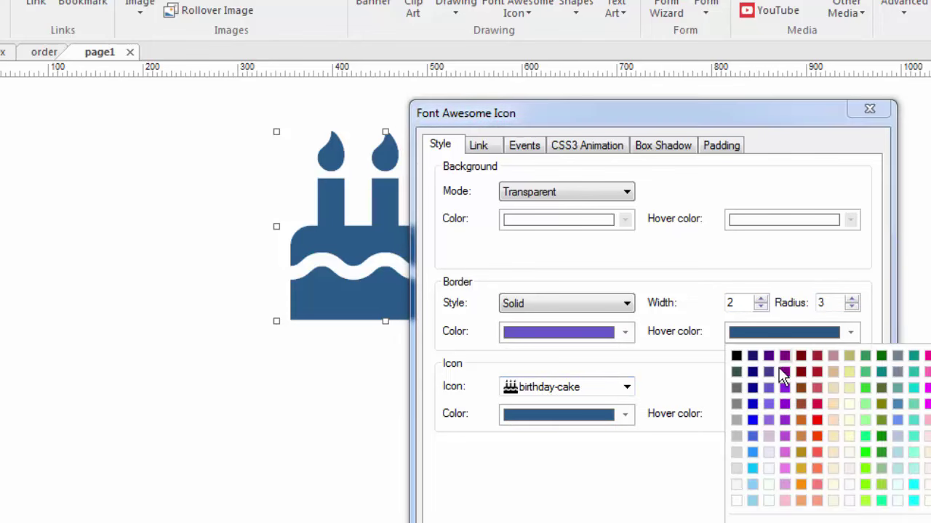
{"action": "left_click", "coordinate": [815, 420]}
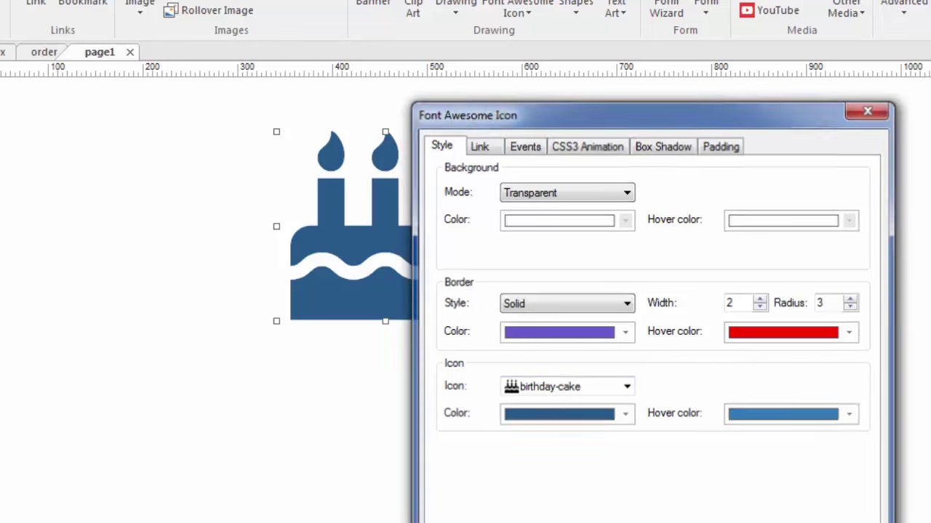
{"action": "left_click", "coordinate": [715, 522]}
{"action": "left_click", "coordinate": [573, 520]}
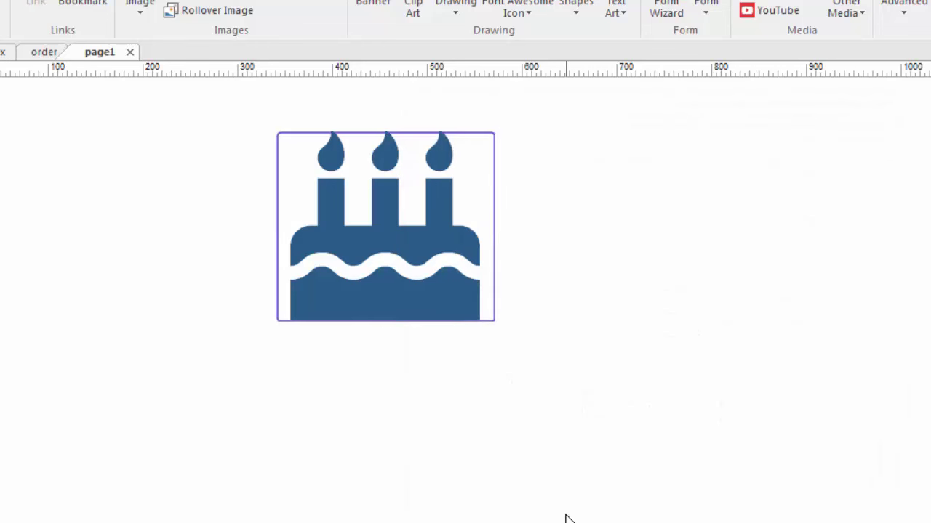
{"action": "key", "text": "F5"}
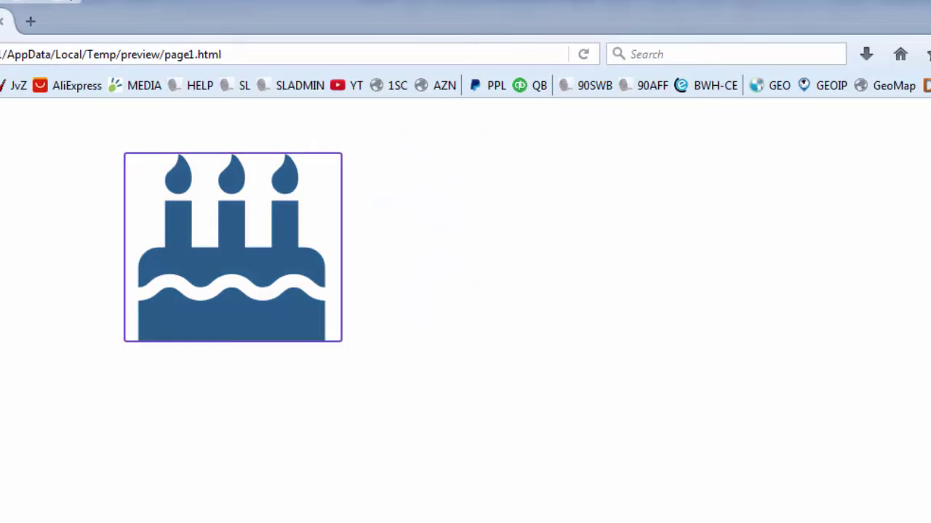
{"action": "key", "text": "alt+F4"}
Set the cake icon's border style to None in its properties
{"action": "double_click", "coordinate": [445, 240]}
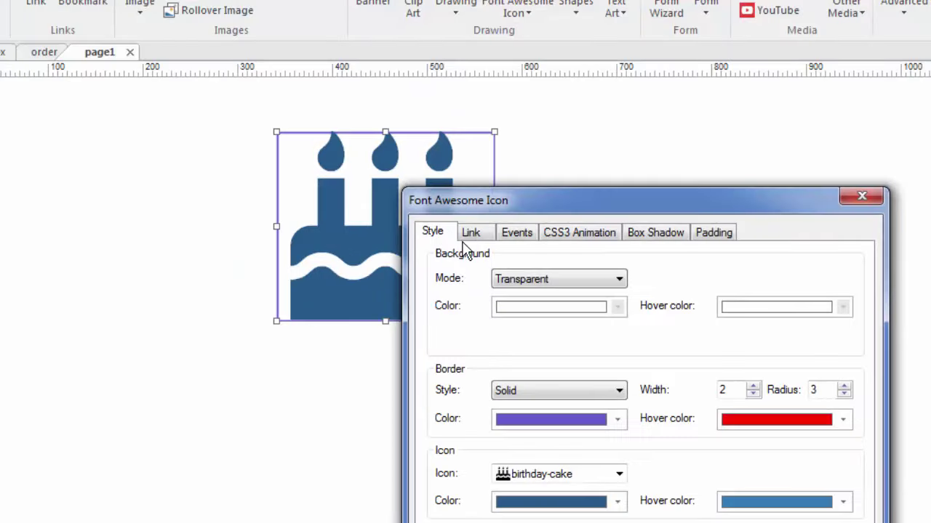
{"action": "left_click_drag", "start_coordinate": [596, 198], "coordinate": [589, 136]}
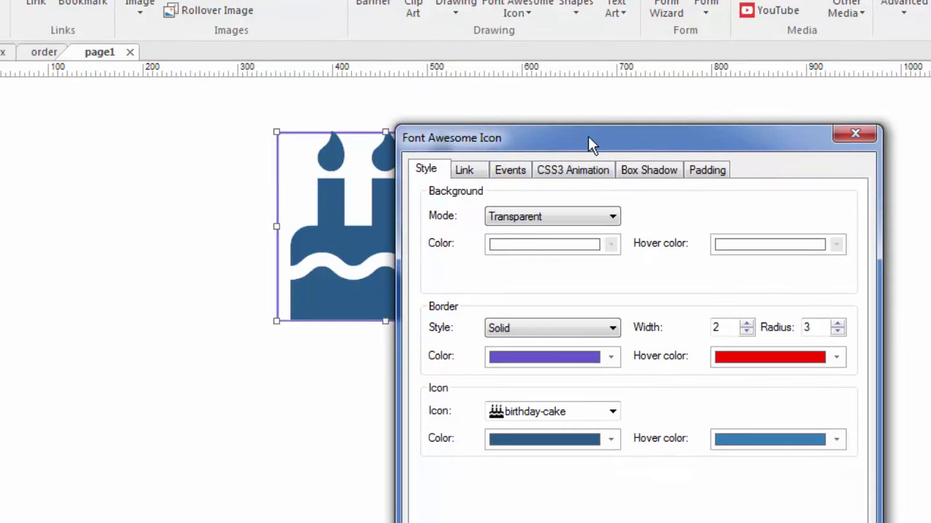
{"action": "left_click", "coordinate": [603, 333]}
{"action": "left_click", "coordinate": [516, 346]}
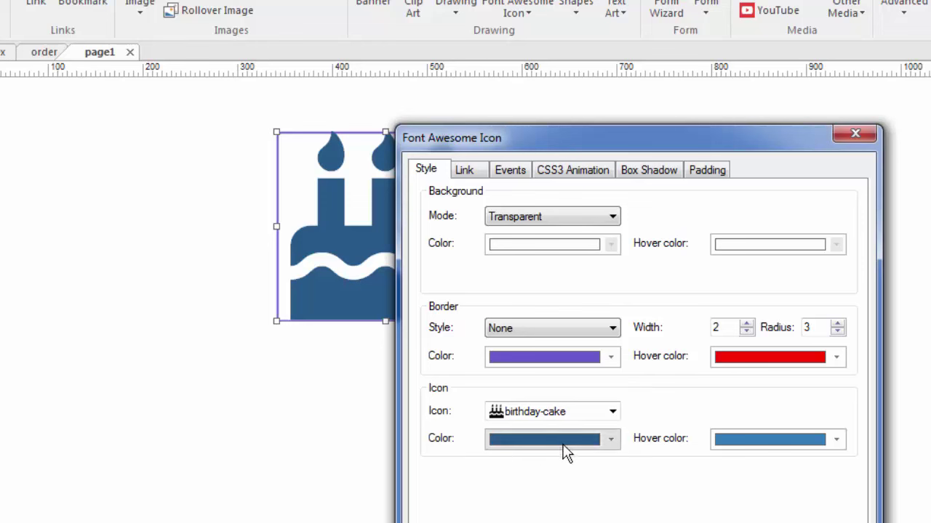
Change the cake icon's hover color to pink and preview the page in the browser
{"action": "left_click", "coordinate": [777, 441]}
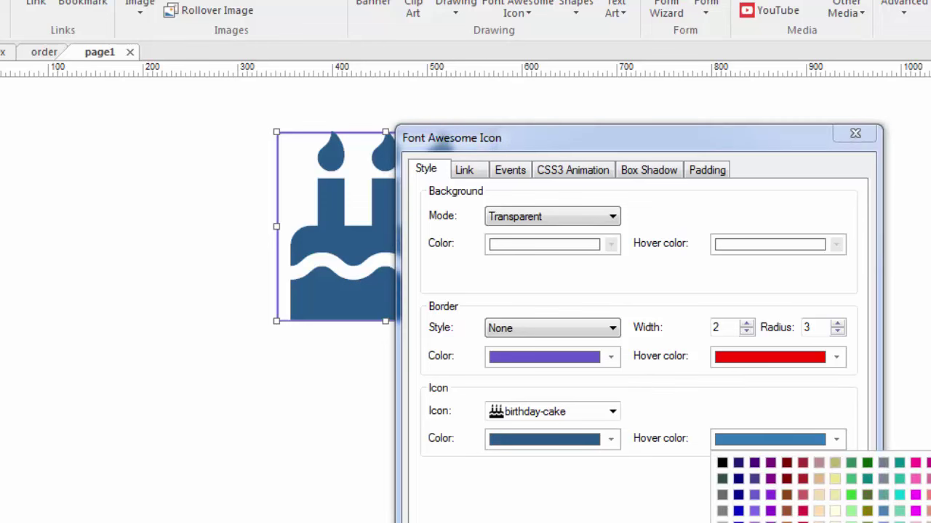
{"action": "left_click", "coordinate": [930, 511]}
{"action": "left_click", "coordinate": [709, 522]}
{"action": "key", "text": "F5"}
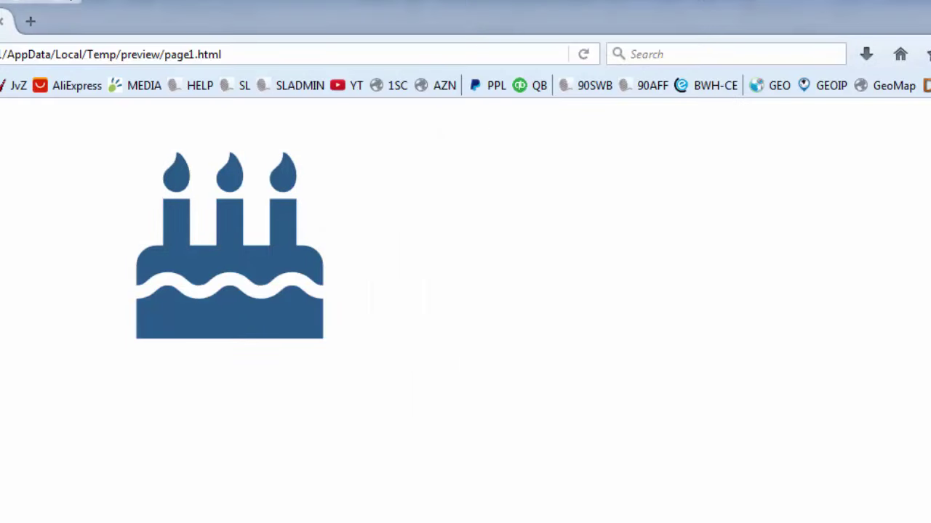
{"action": "left_click", "coordinate": [929, 0]}
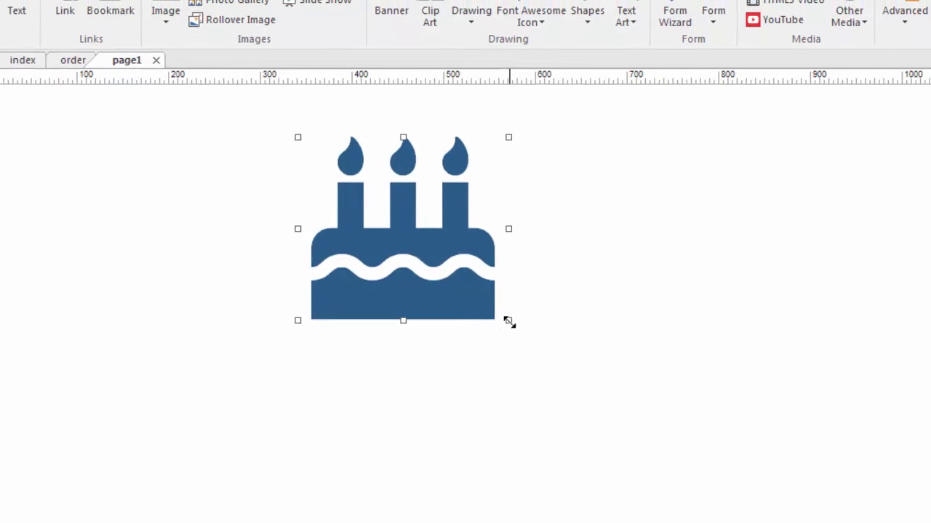
Enlarge the cake icon to about 685 by 520 pixels against the page's top edge and preview the page in the browser
{"action": "left_click_drag", "start_coordinate": [493, 322], "coordinate": [595, 342]}
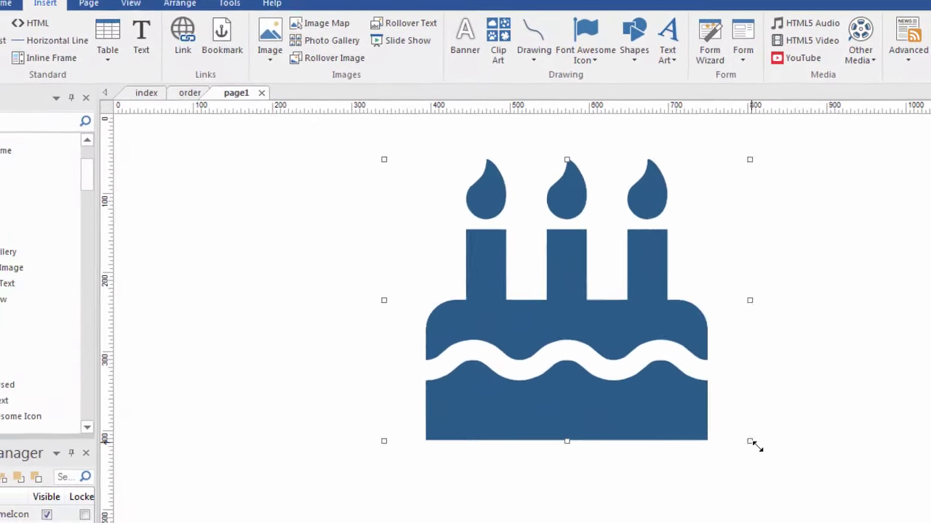
{"action": "left_click_drag", "start_coordinate": [750, 441], "coordinate": [854, 522]}
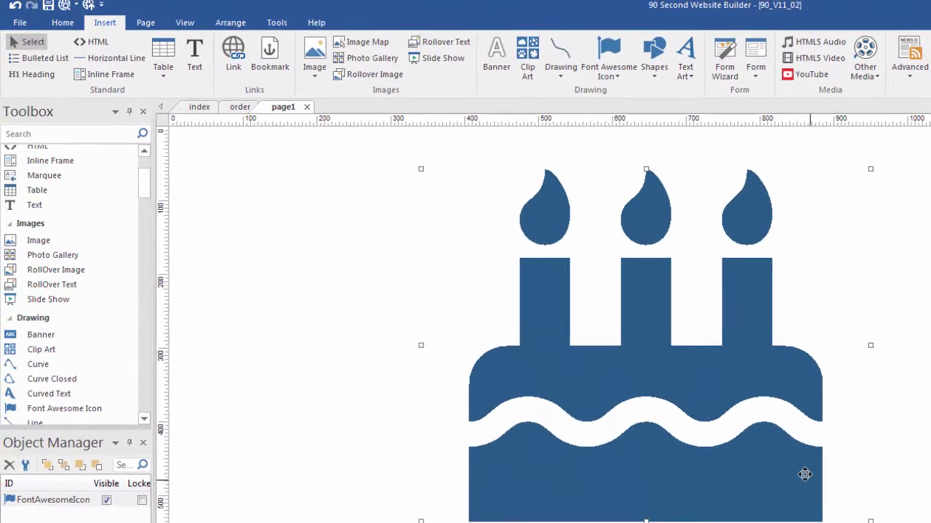
{"action": "left_click_drag", "start_coordinate": [805, 474], "coordinate": [742, 434]}
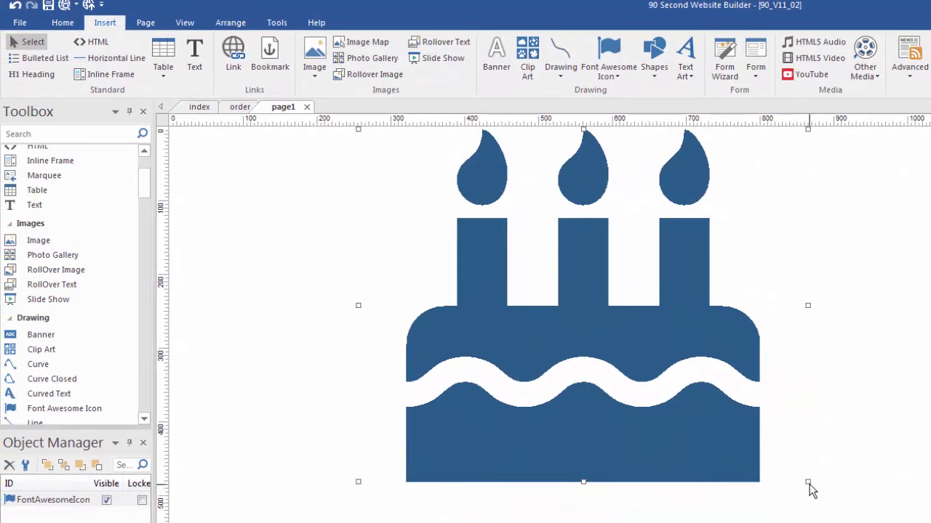
{"action": "left_click_drag", "start_coordinate": [807, 481], "coordinate": [865, 515]}
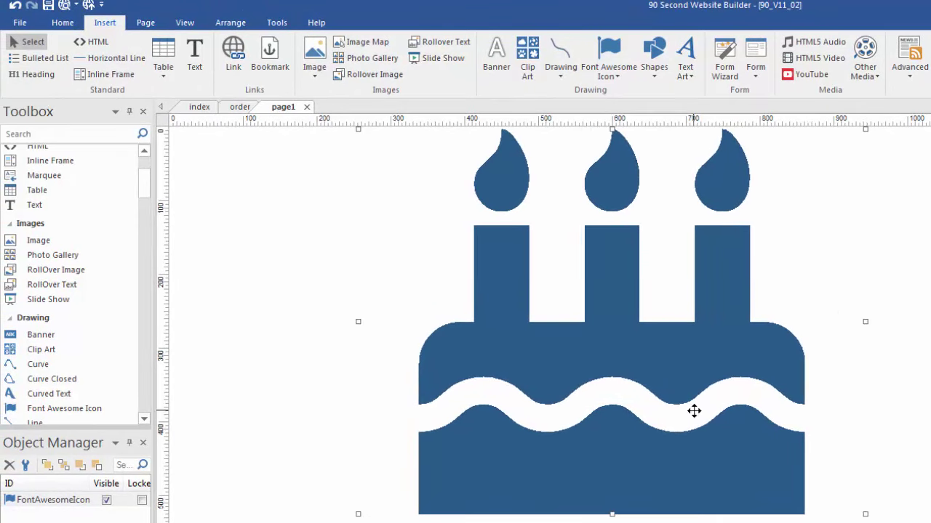
{"action": "left_click", "coordinate": [930, 337]}
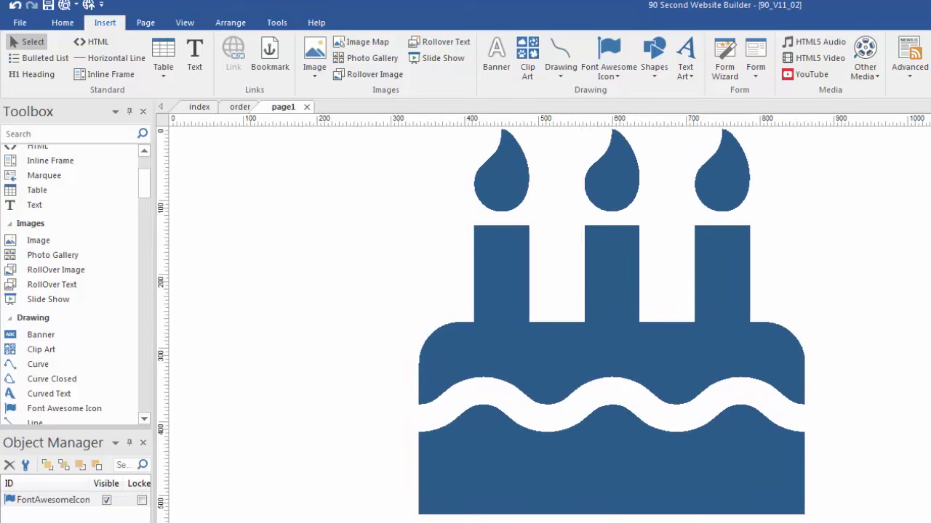
{"action": "key", "text": "F5"}
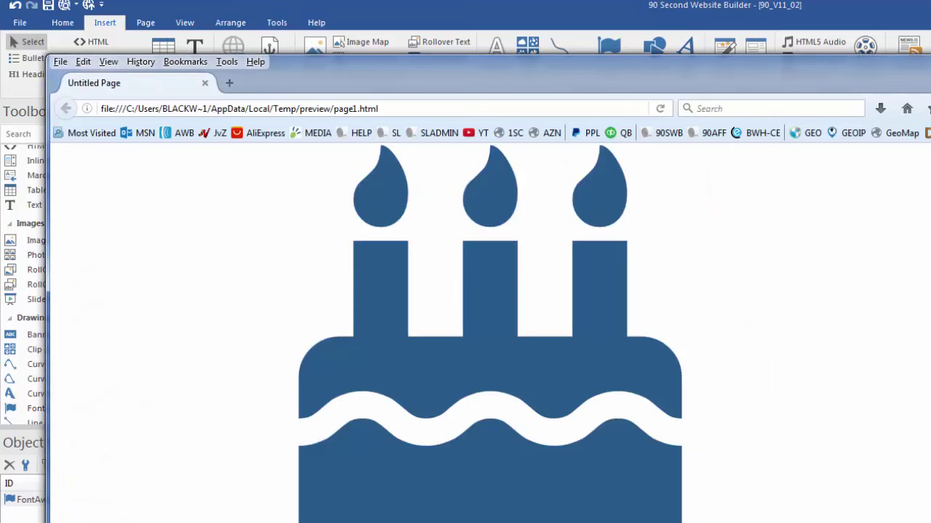
{"action": "key", "text": "alt+F4"}
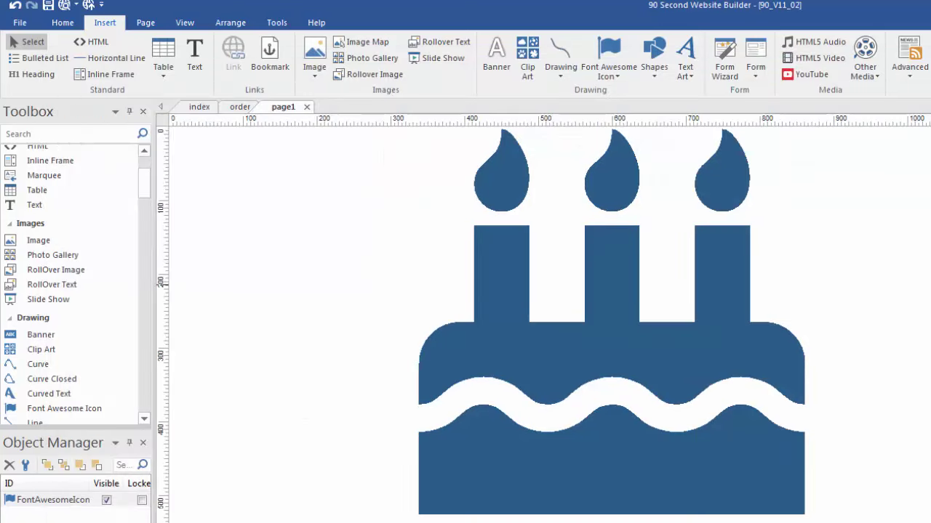
Shrink the cake icon to about 88 by 120 pixels
{"action": "left_click", "coordinate": [732, 388]}
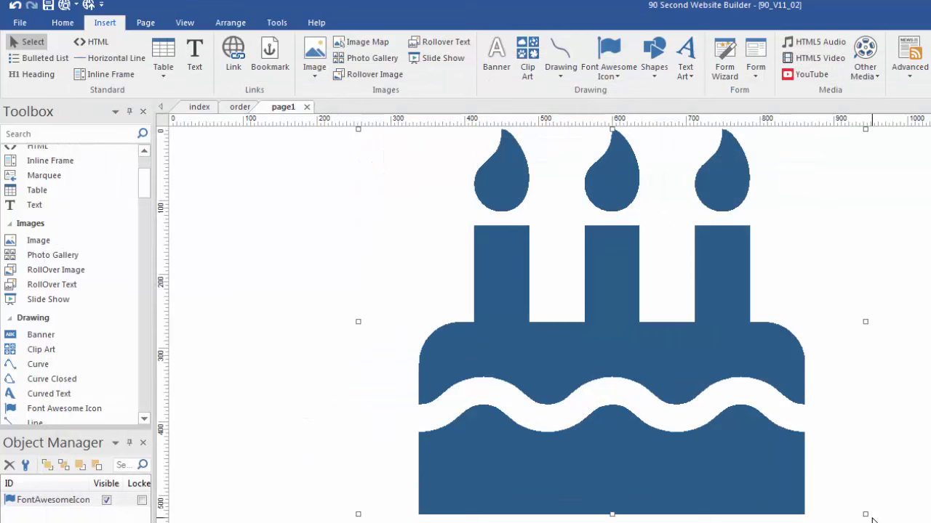
{"action": "left_click_drag", "start_coordinate": [865, 514], "coordinate": [442, 279]}
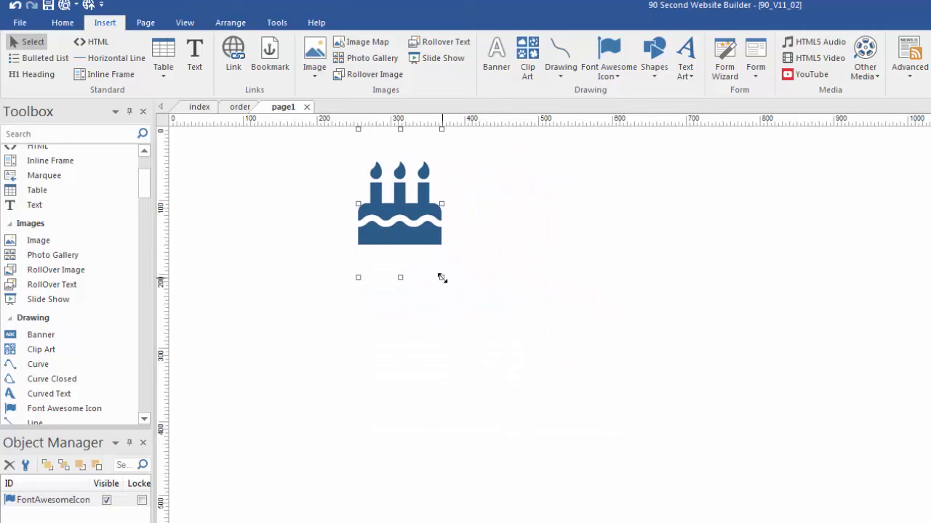
{"action": "left_click_drag", "start_coordinate": [447, 269], "coordinate": [423, 218]}
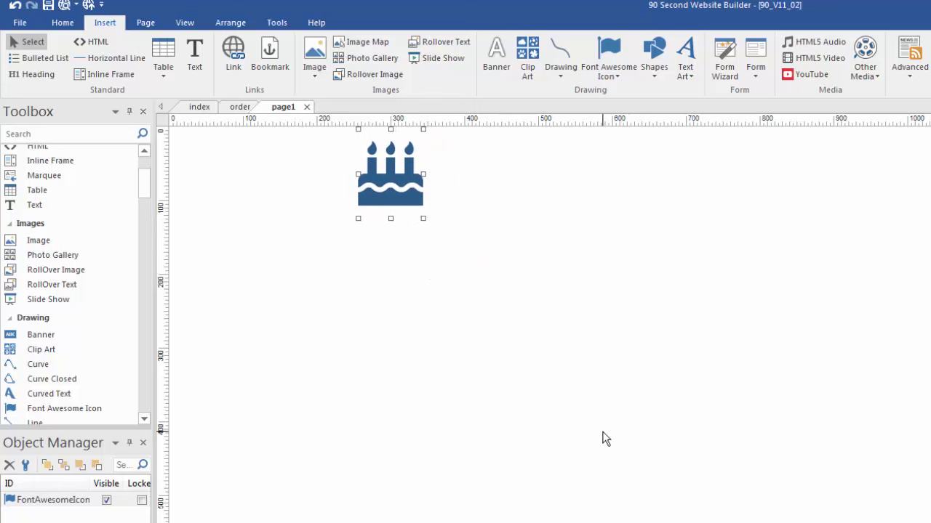
Check the cake icon's link options, close its properties, and move the icon to about x 390, y 125 on the page
{"action": "double_click", "coordinate": [406, 188]}
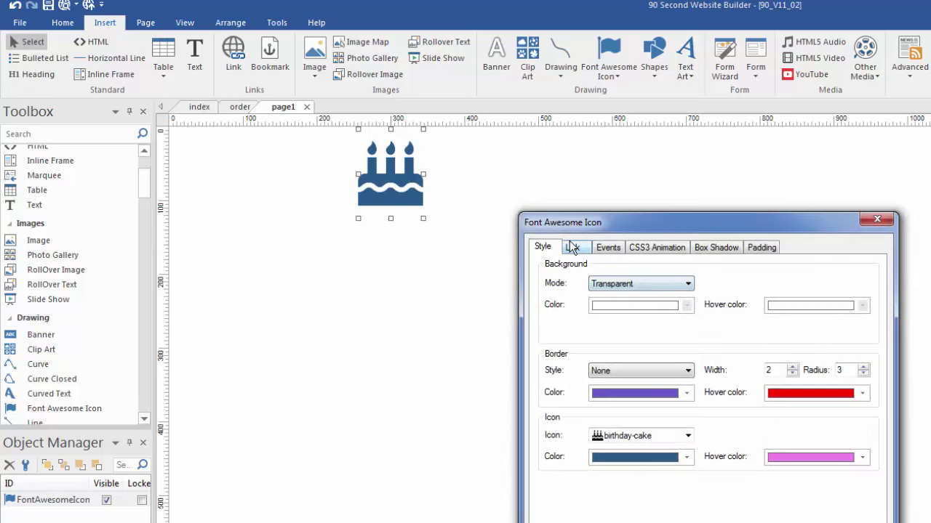
{"action": "left_click", "coordinate": [573, 248]}
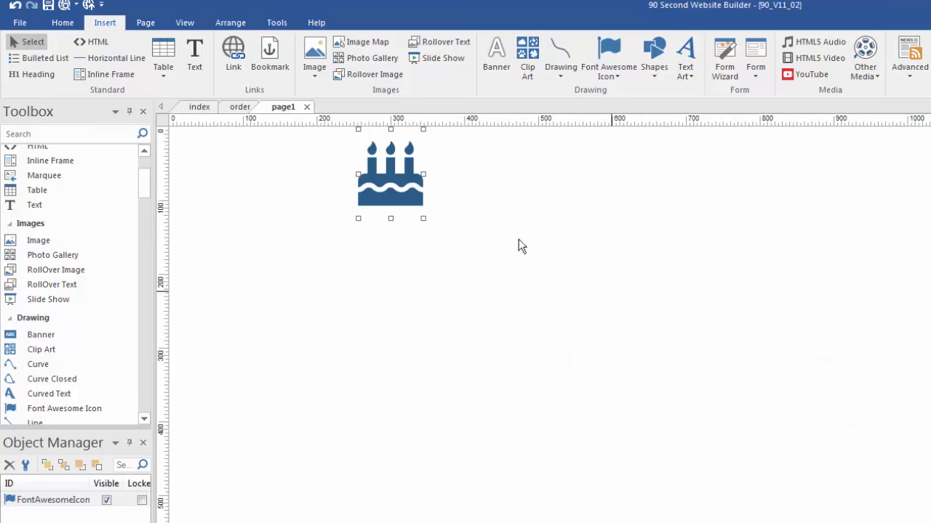
{"action": "left_click_drag", "start_coordinate": [359, 161], "coordinate": [461, 260]}
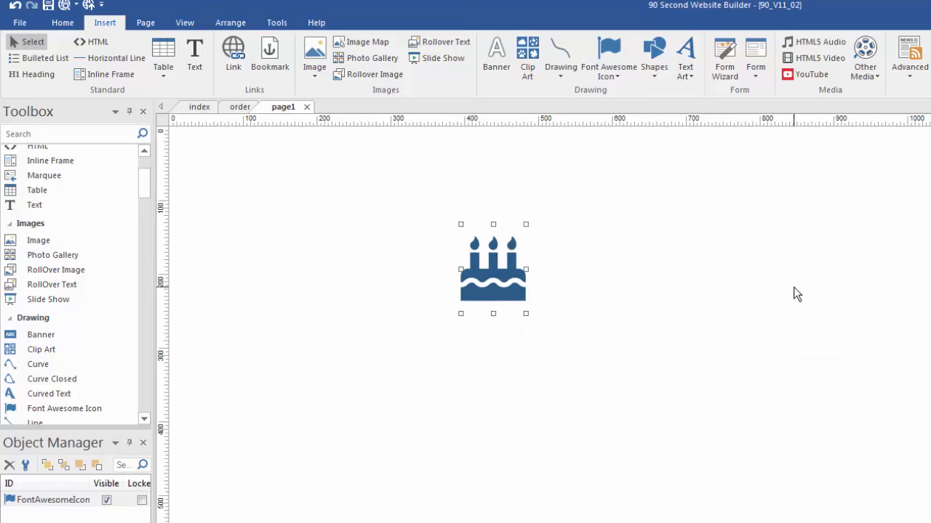
Switch to the order page and look through it from header to testimonials for its use of icons
{"action": "left_click", "coordinate": [240, 109]}
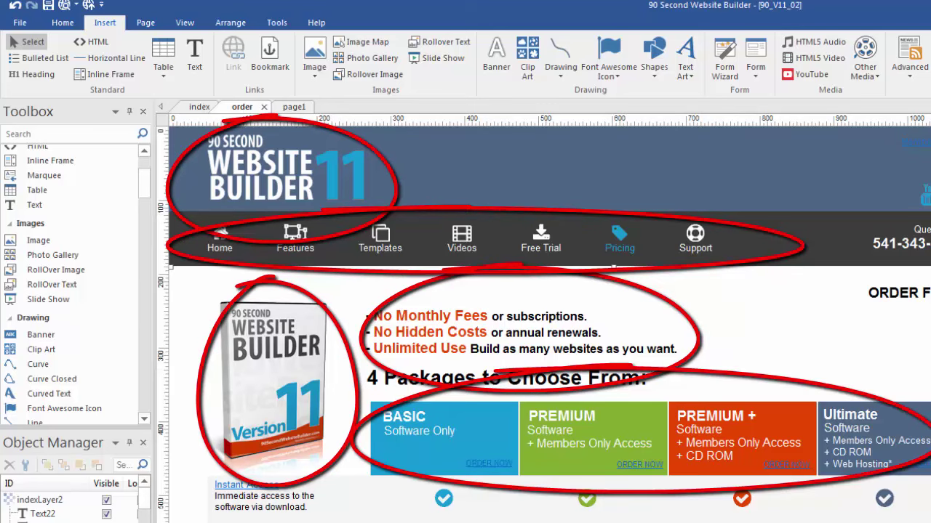
{"action": "scroll", "coordinate": [544, 324], "scroll_direction": "down", "scroll_amount": 1}
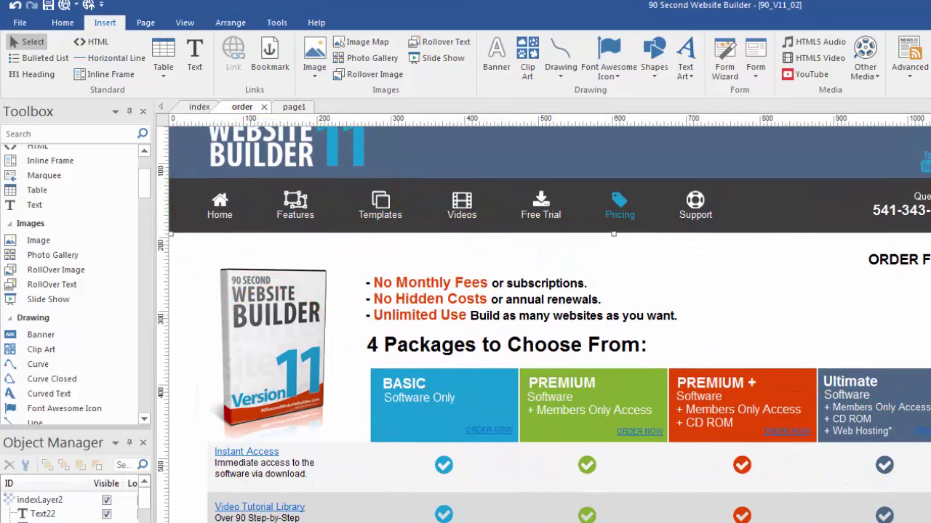
{"action": "scroll", "coordinate": [543, 325], "scroll_direction": "down", "scroll_amount": 1}
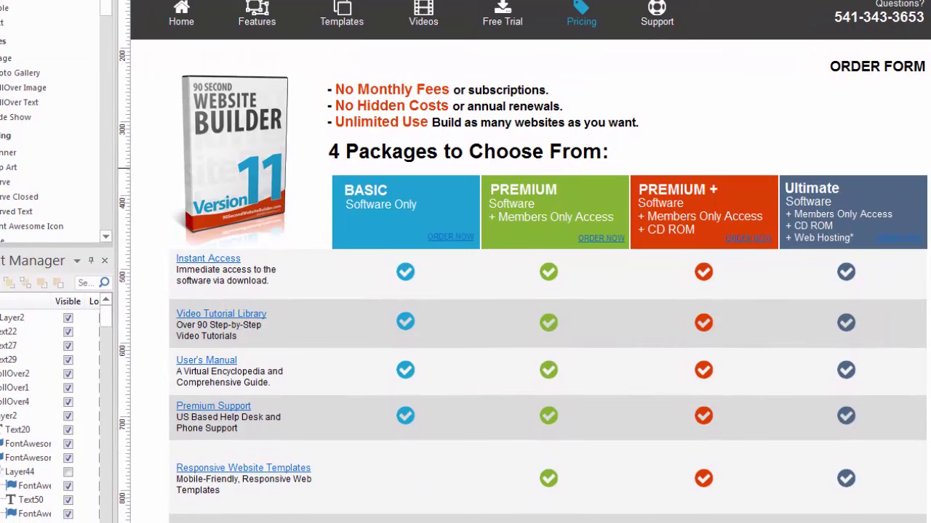
{"action": "scroll", "coordinate": [841, 189], "scroll_direction": "down", "scroll_amount": 3}
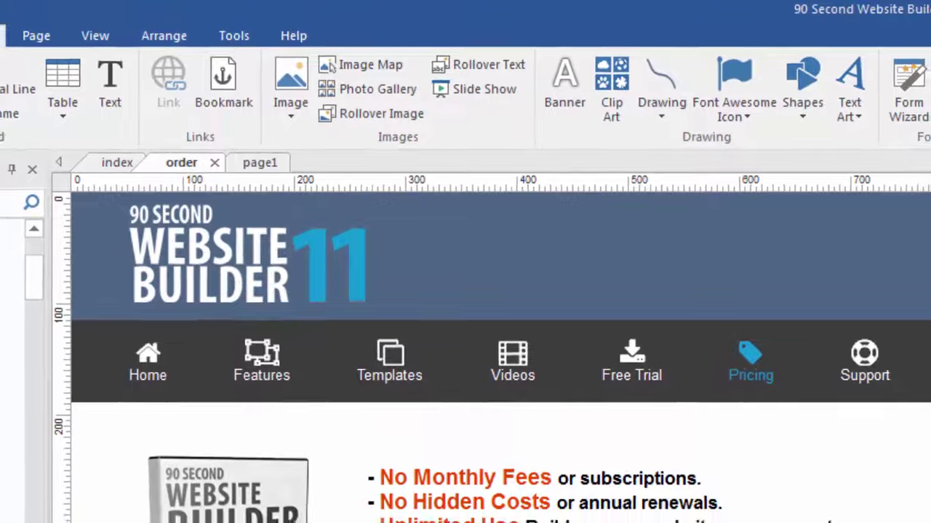
{"action": "scroll", "coordinate": [502, 356], "scroll_direction": "down", "scroll_amount": 20}
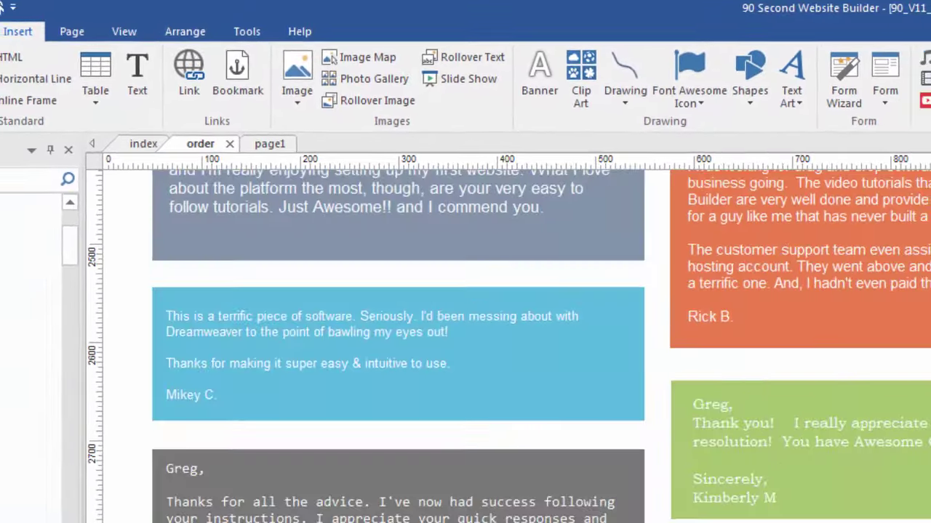
{"action": "scroll", "coordinate": [501, 349], "scroll_direction": "down", "scroll_amount": 5}
{"action": "scroll", "coordinate": [502, 349], "scroll_direction": "up", "scroll_amount": 18}
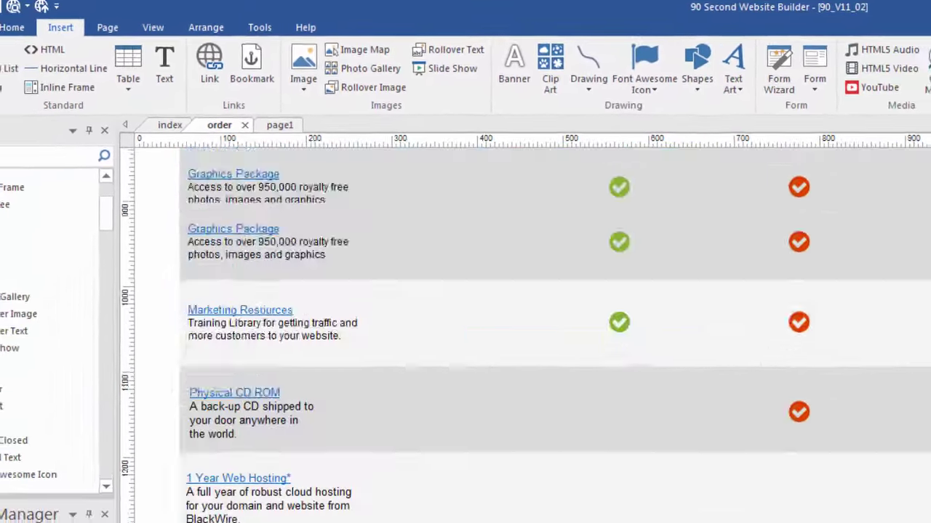
{"action": "scroll", "coordinate": [501, 349], "scroll_direction": "up", "scroll_amount": 8}
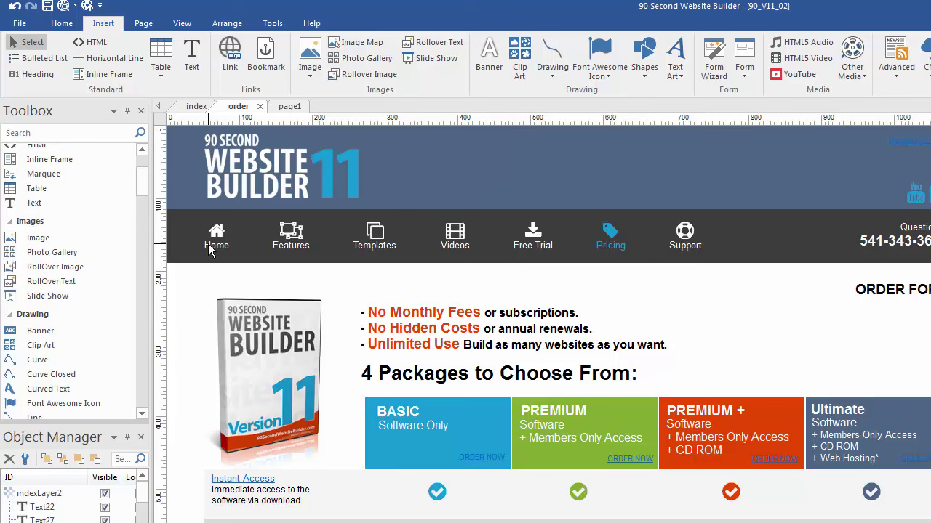
Open the order page's responsive menu settings and browse the icons available for the Home item, keeping the home icon
{"action": "left_click", "coordinate": [411, 229]}
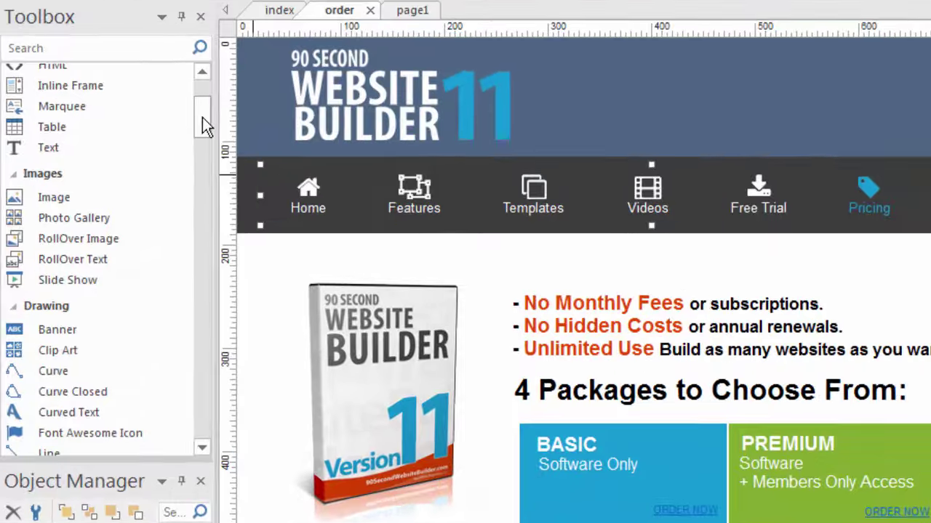
{"action": "left_click_drag", "start_coordinate": [142, 179], "coordinate": [142, 172]}
{"action": "left_click_drag", "start_coordinate": [225, 80], "coordinate": [290, 158]}
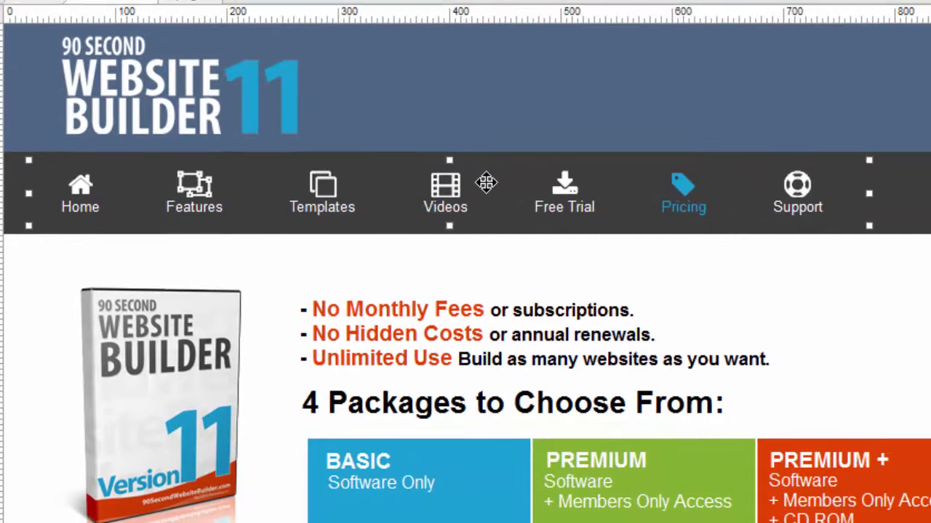
{"action": "double_click", "coordinate": [573, 173]}
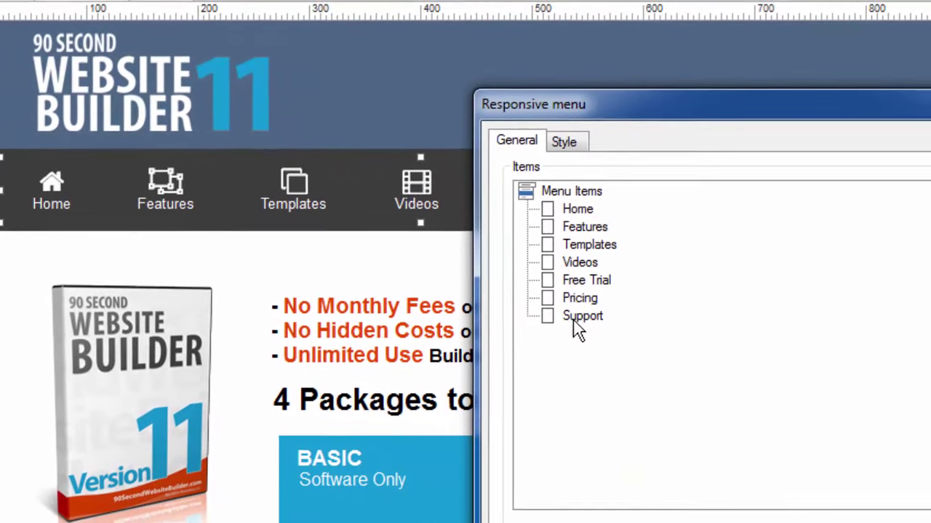
{"action": "double_click", "coordinate": [554, 209]}
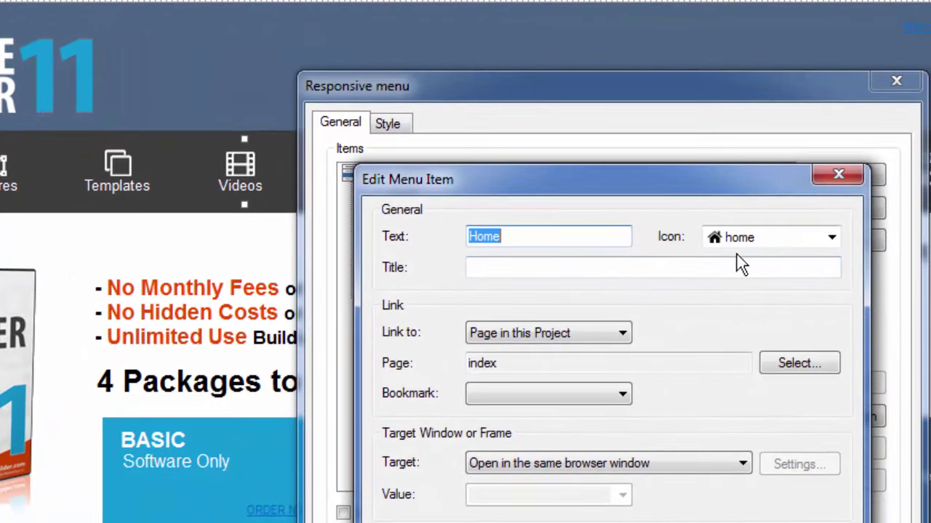
{"action": "left_click", "coordinate": [831, 237]}
{"action": "left_click_drag", "start_coordinate": [832, 395], "coordinate": [831, 500]}
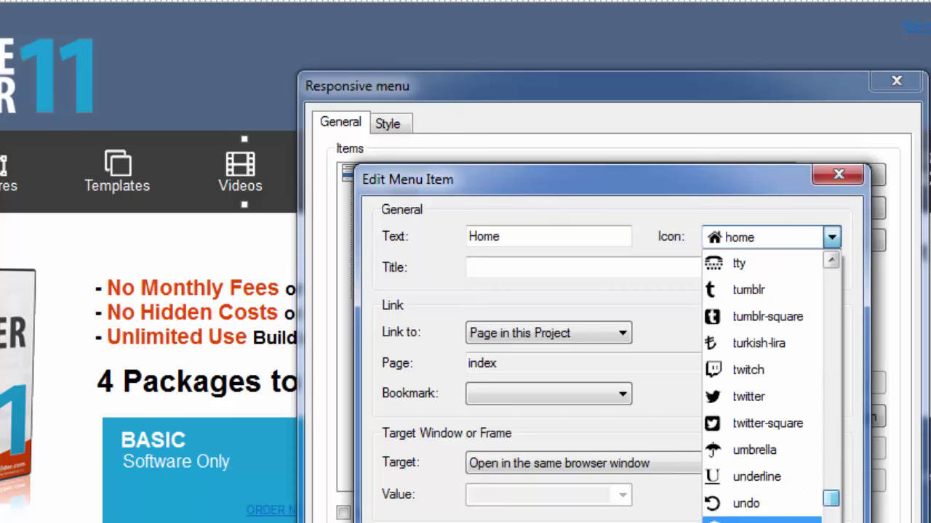
{"action": "key", "text": "Escape"}
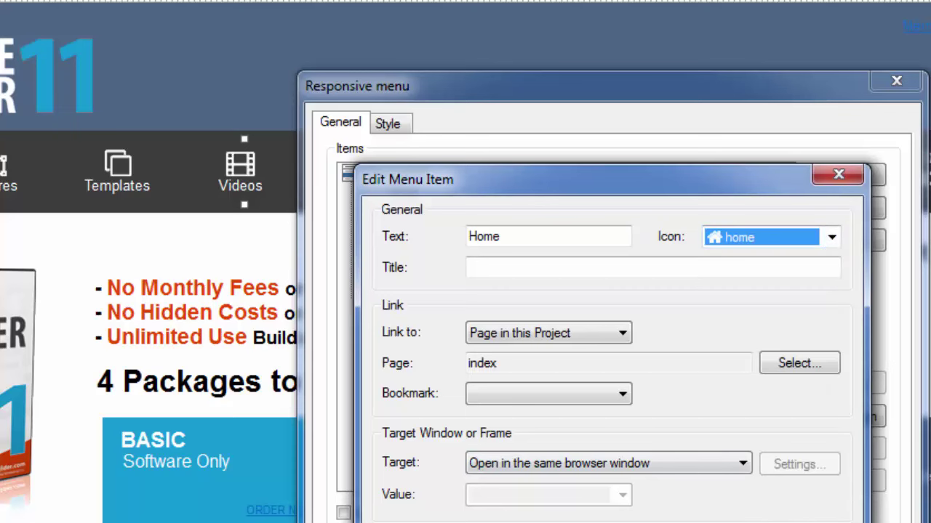
{"action": "key", "text": "Return"}
Browse the icons available for the Features menu item, keep object-ungroup, and close the responsive menu settings
{"action": "double_click", "coordinate": [368, 207]}
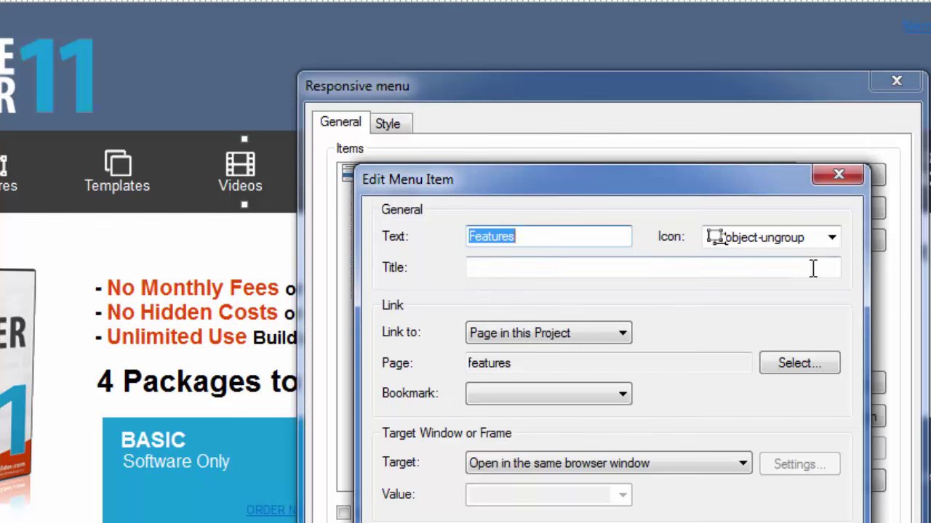
{"action": "left_click", "coordinate": [830, 238]}
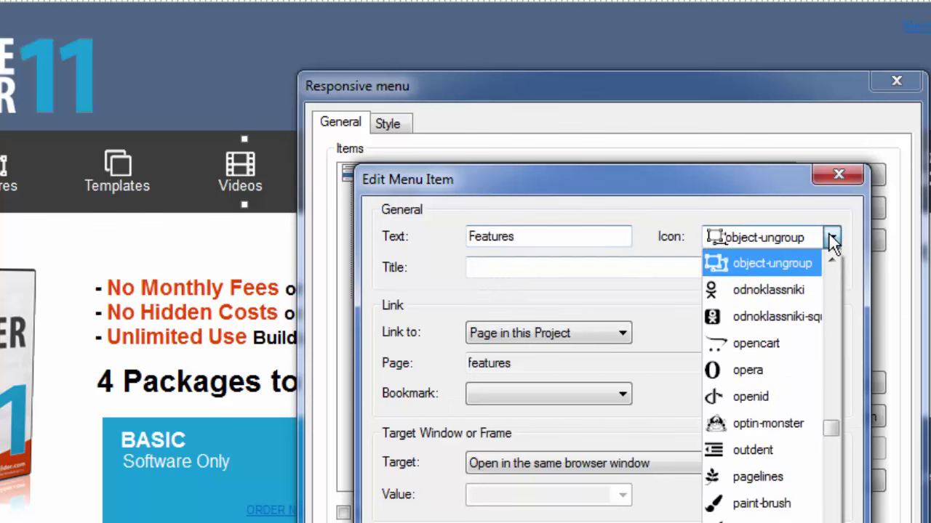
{"action": "left_click_drag", "start_coordinate": [835, 431], "coordinate": [829, 330]}
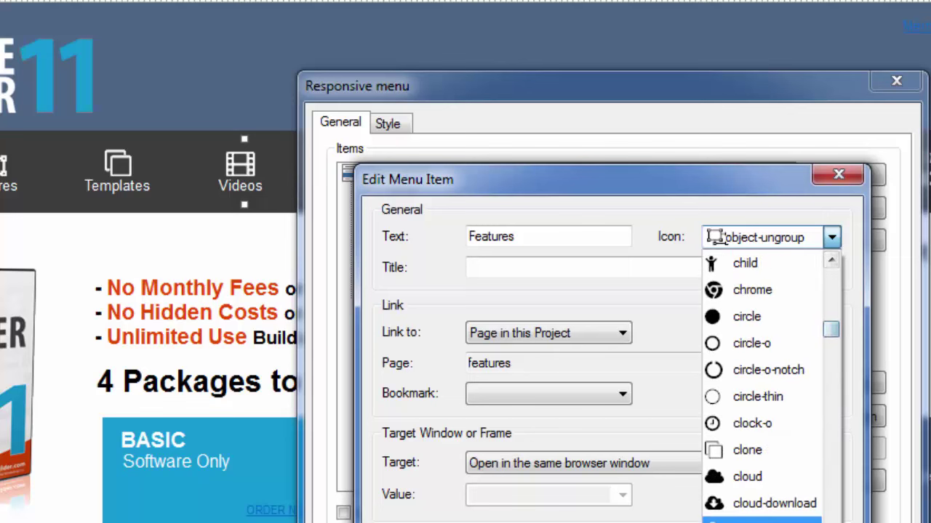
{"action": "key", "text": "Escape"}
{"action": "left_click", "coordinate": [756, 522]}
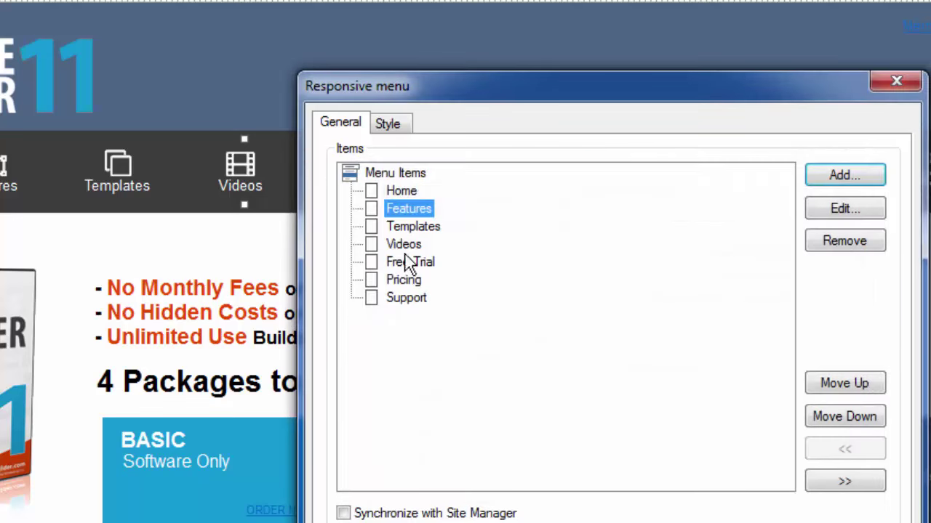
{"action": "left_click", "coordinate": [828, 522]}
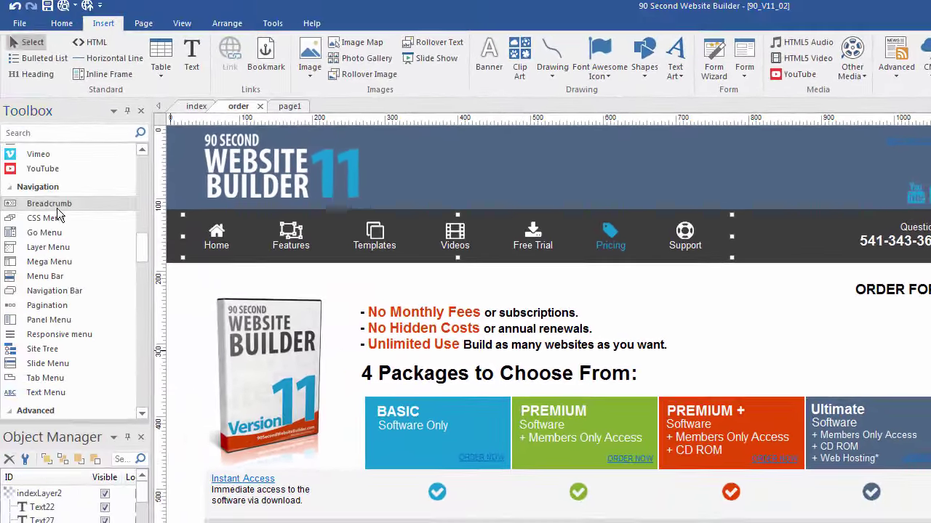
Draw a breadcrumb about 360 px wide in the order page's header, to the right of the logo, and open its properties
{"action": "left_click", "coordinate": [59, 208]}
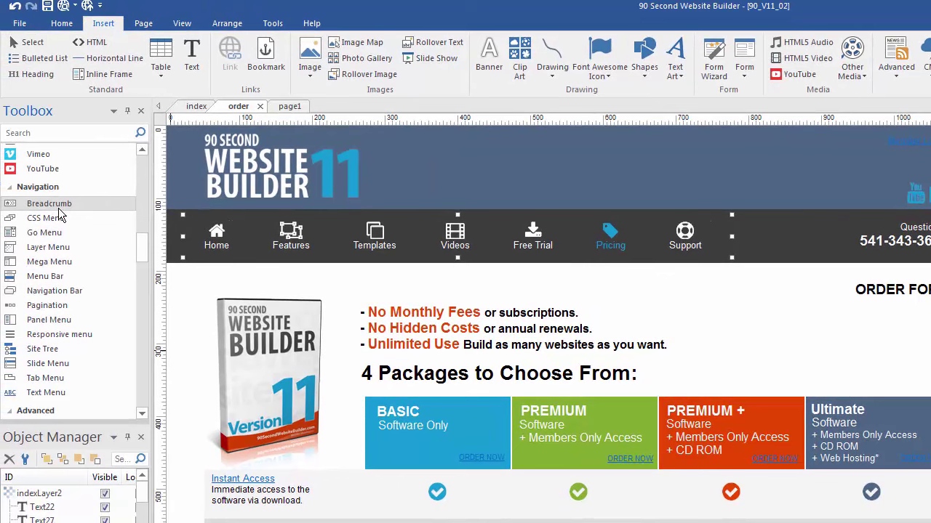
{"action": "left_click_drag", "start_coordinate": [465, 144], "coordinate": [726, 178]}
{"action": "double_click", "coordinate": [588, 156]}
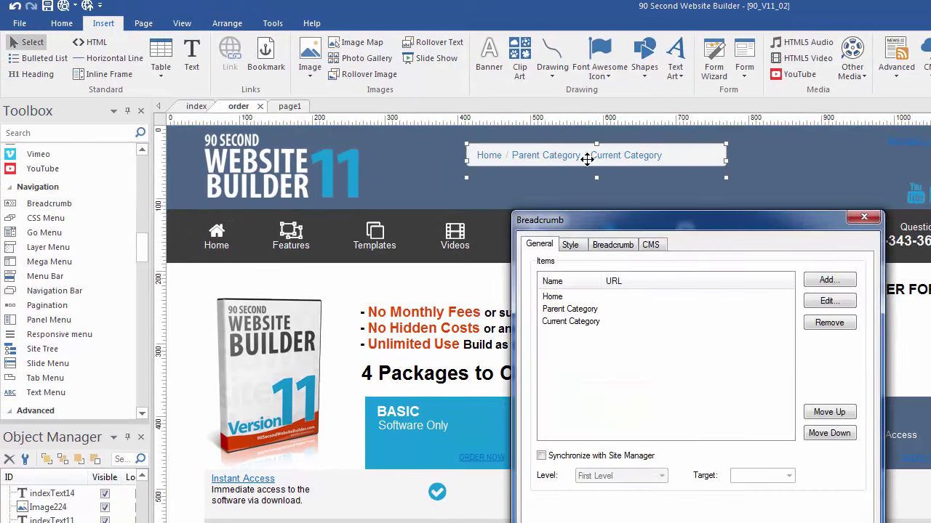
Browse the icons available for the breadcrumb's Home item, keep the icon at (None), and close the breadcrumb settings
{"action": "left_click", "coordinate": [556, 296]}
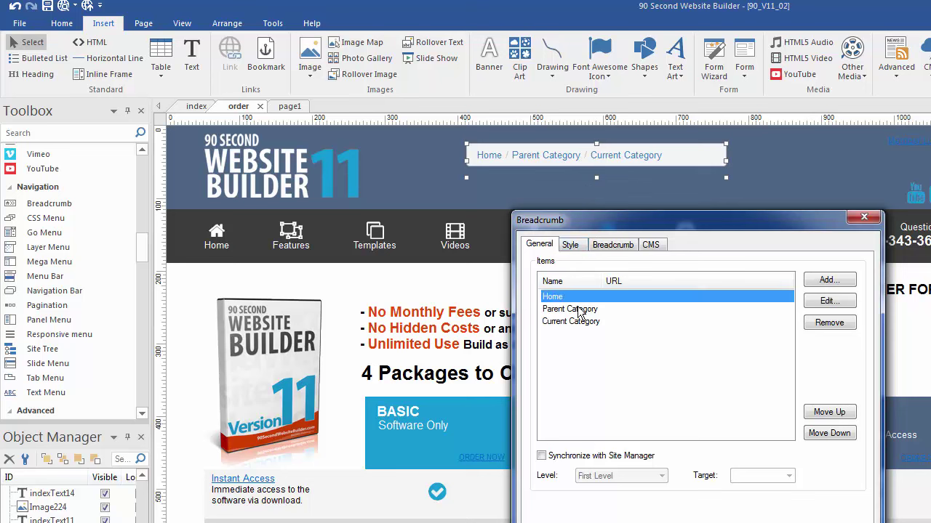
{"action": "left_click", "coordinate": [830, 301]}
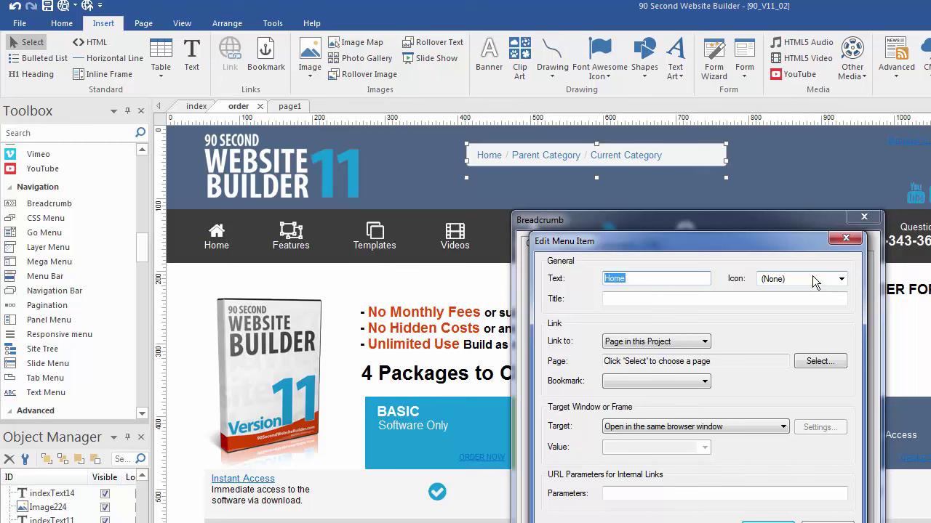
{"action": "left_click", "coordinate": [841, 279]}
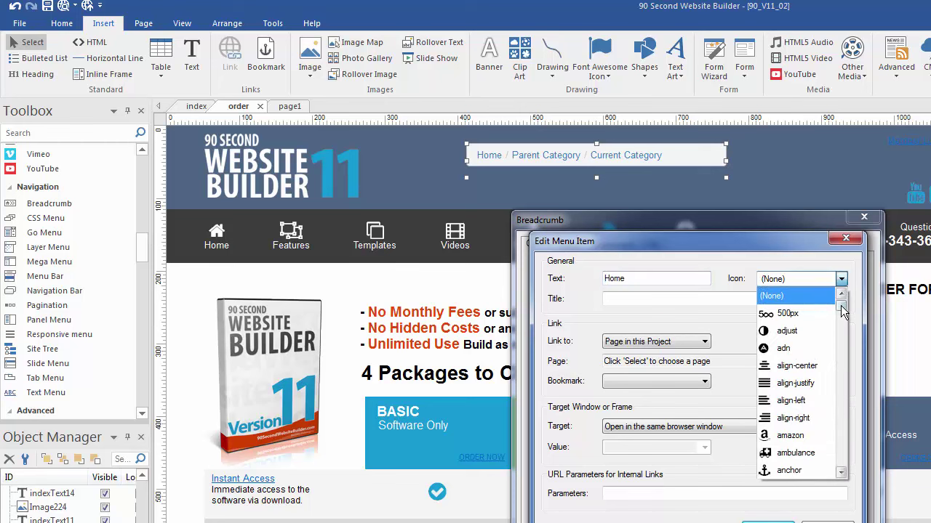
{"action": "mouse_move", "coordinate": [841, 308]}
{"action": "left_mouse_down"}
{"action": "mouse_move", "coordinate": [843, 365]}
{"action": "mouse_move", "coordinate": [842, 305]}
{"action": "left_mouse_up"}
{"action": "key", "text": "Escape"}
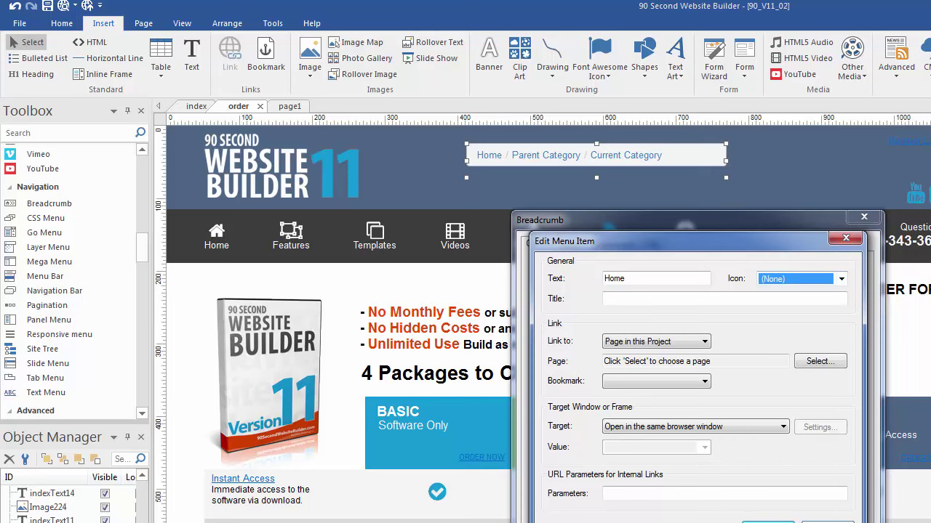
{"action": "key", "text": "Escape"}
{"action": "key", "text": "Escape"}
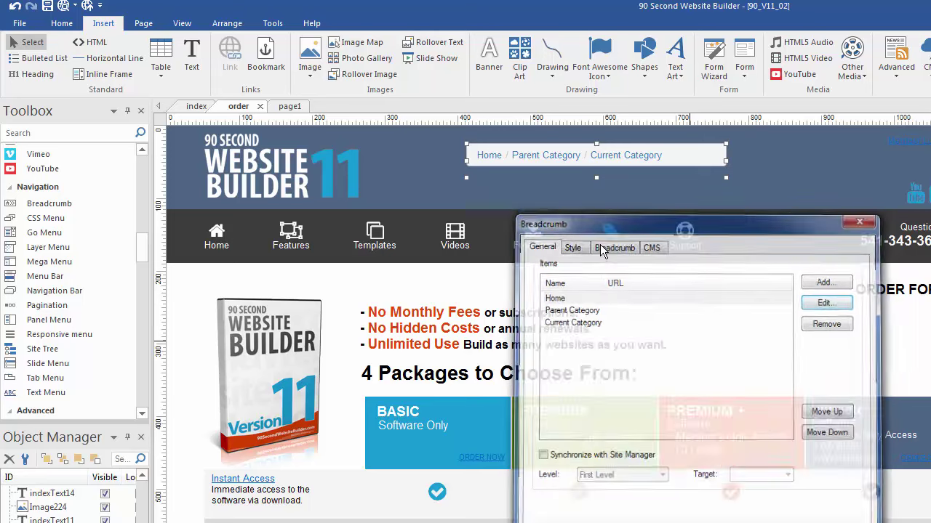
Shift the breadcrumb toward the logo and place a thin panel menu about 230 px wide beside it in the header
{"action": "left_click_drag", "start_coordinate": [588, 152], "coordinate": [532, 161]}
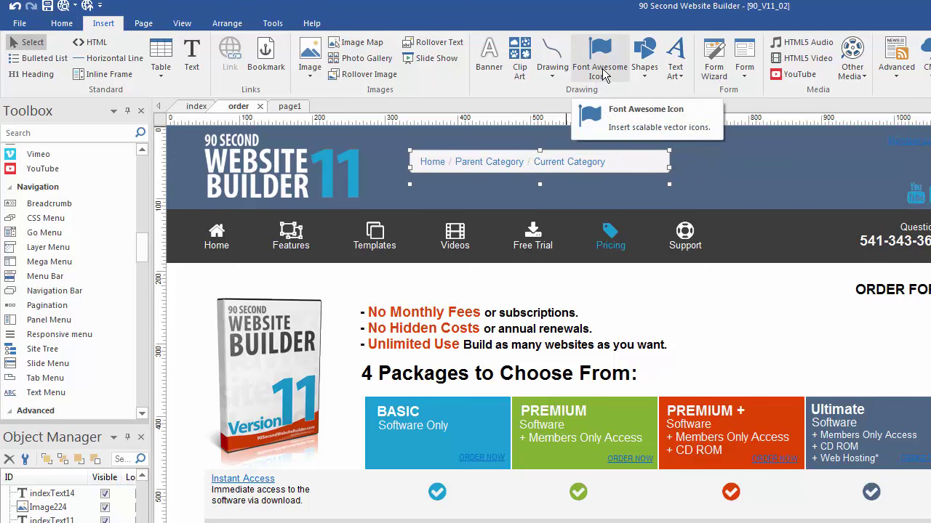
{"action": "left_click", "coordinate": [42, 328]}
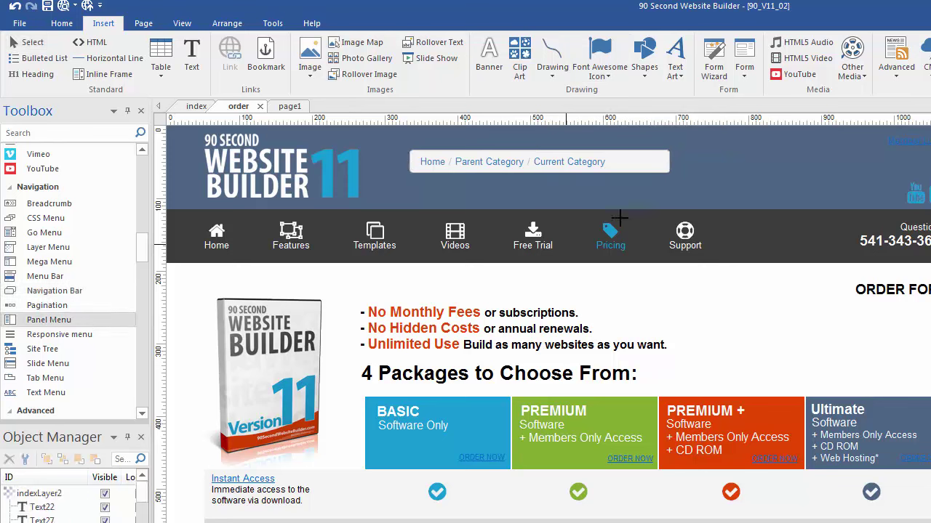
{"action": "left_click_drag", "start_coordinate": [689, 147], "coordinate": [858, 251]}
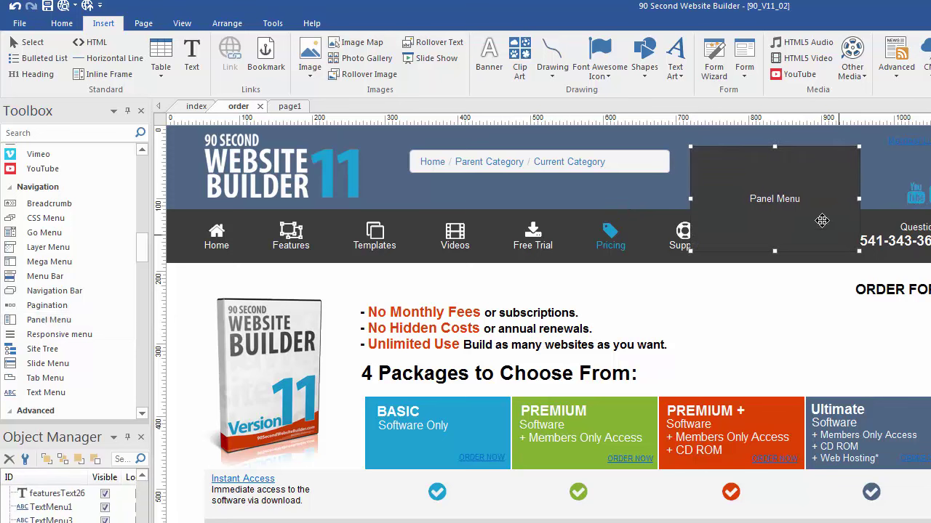
{"action": "left_click_drag", "start_coordinate": [773, 249], "coordinate": [771, 169]}
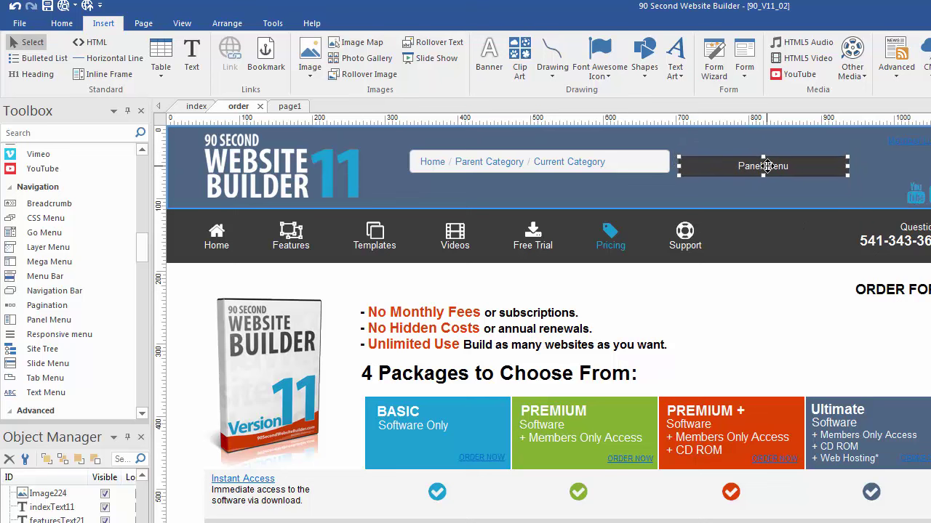
Browse the icons available for the panel menu's Home item, keep the icon at (None), and close the panel menu settings
{"action": "double_click", "coordinate": [770, 164]}
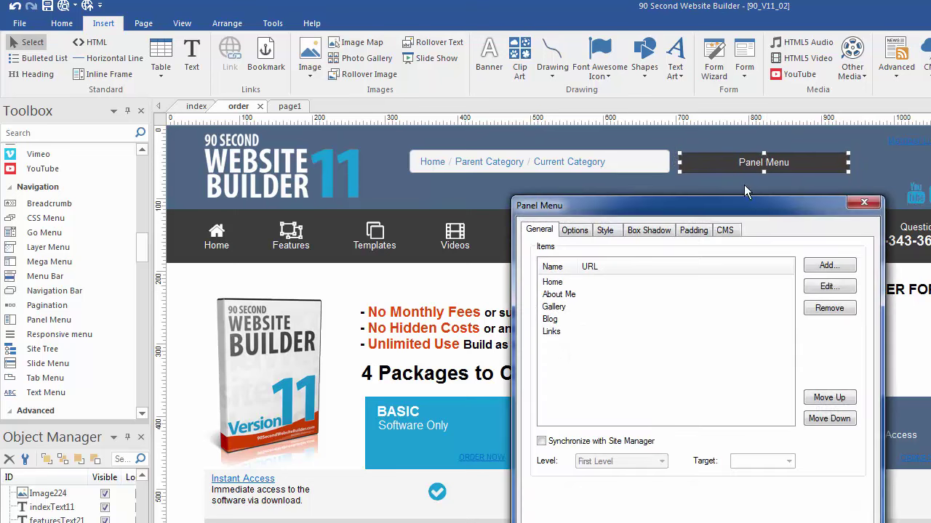
{"action": "left_click", "coordinate": [554, 284]}
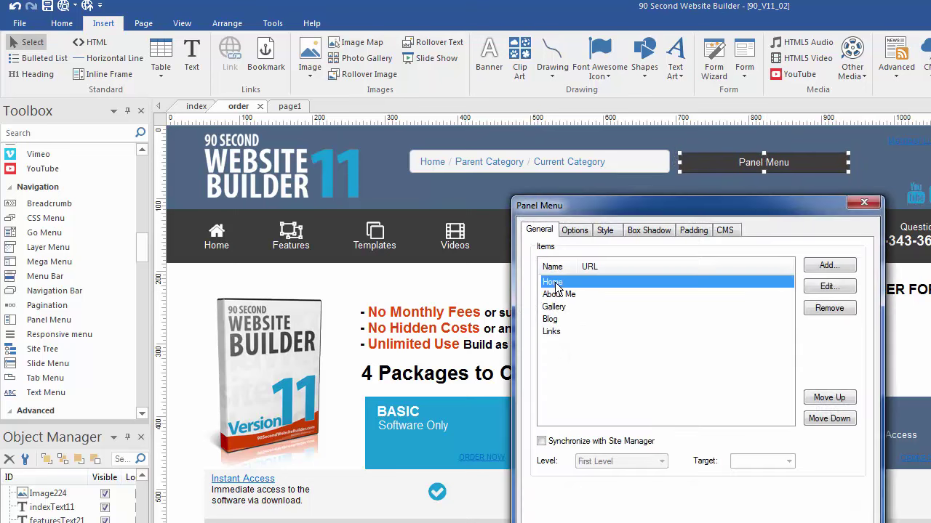
{"action": "left_click", "coordinate": [833, 289]}
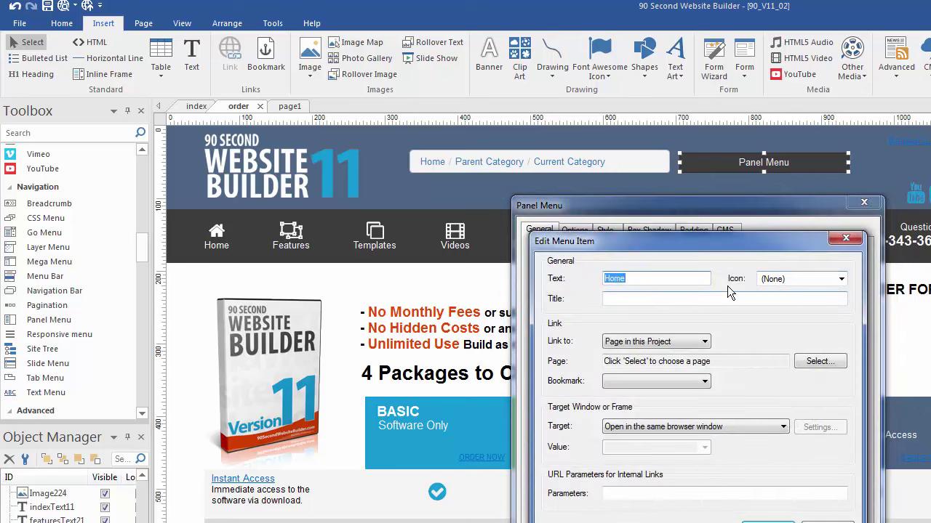
{"action": "left_click", "coordinate": [842, 280]}
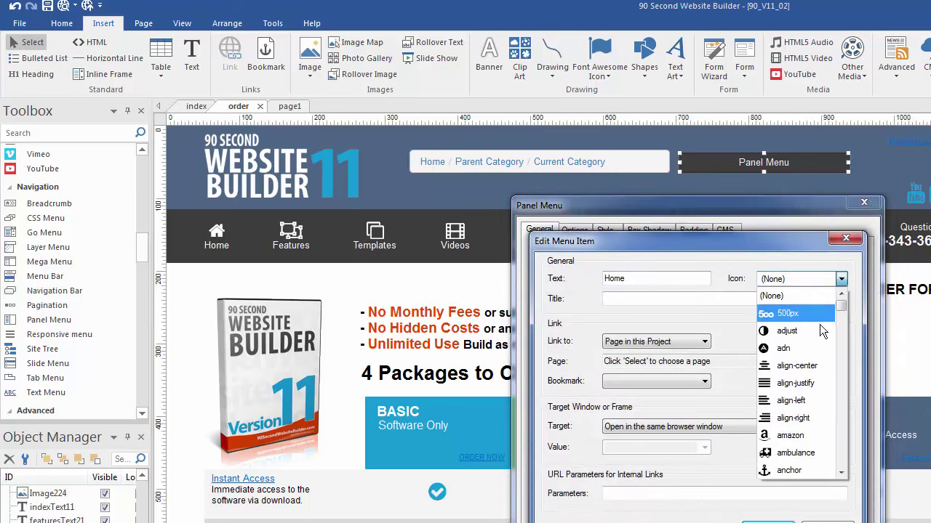
{"action": "mouse_move", "coordinate": [841, 306]}
{"action": "left_mouse_down"}
{"action": "mouse_move", "coordinate": [844, 376]}
{"action": "mouse_move", "coordinate": [841, 295]}
{"action": "left_mouse_up"}
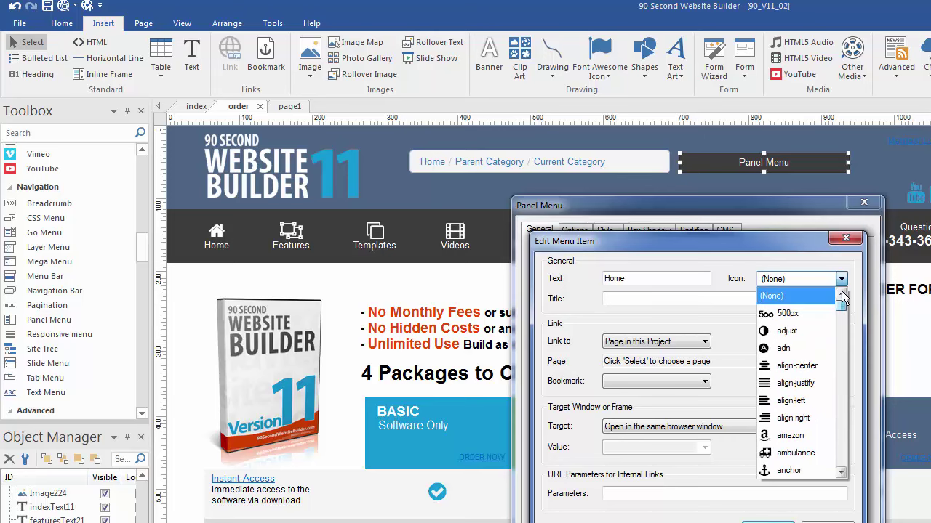
{"action": "left_click", "coordinate": [823, 522]}
{"action": "left_click", "coordinate": [827, 522]}
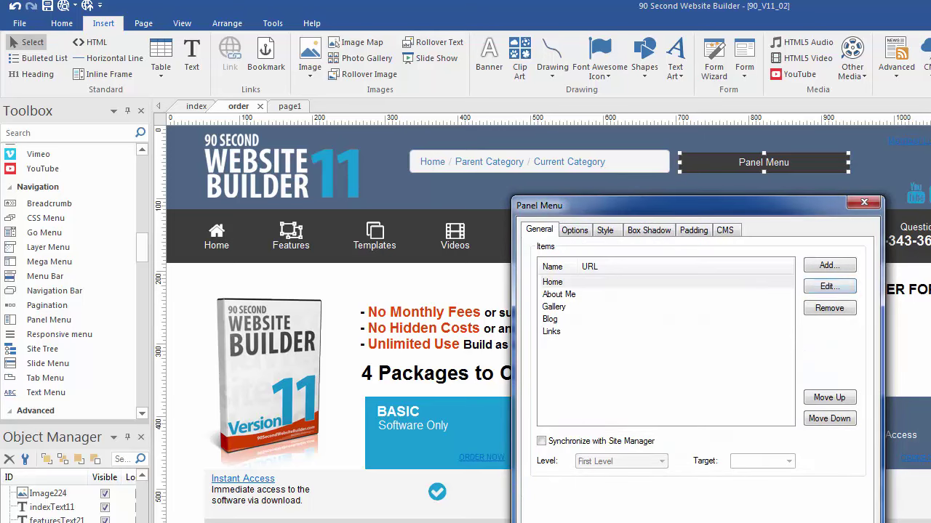
{"action": "key", "text": "Escape"}
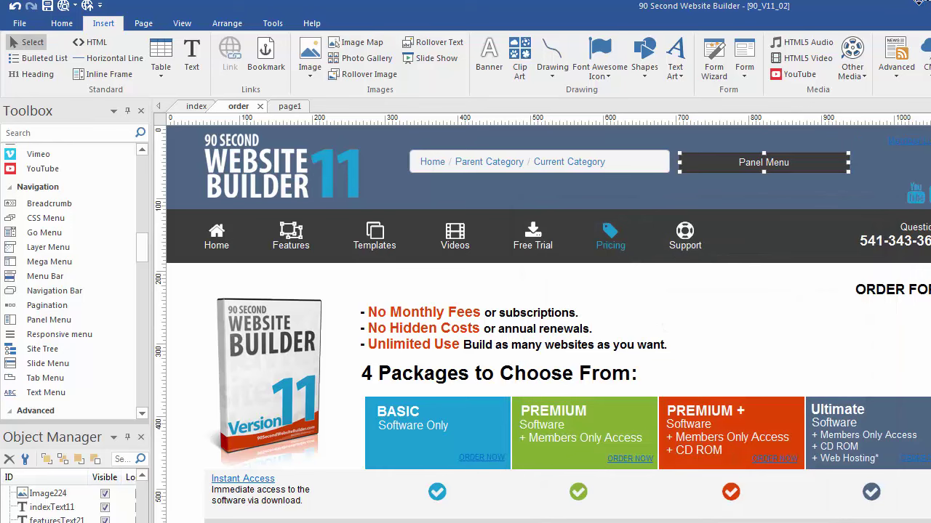
{"action": "key", "text": "Escape"}
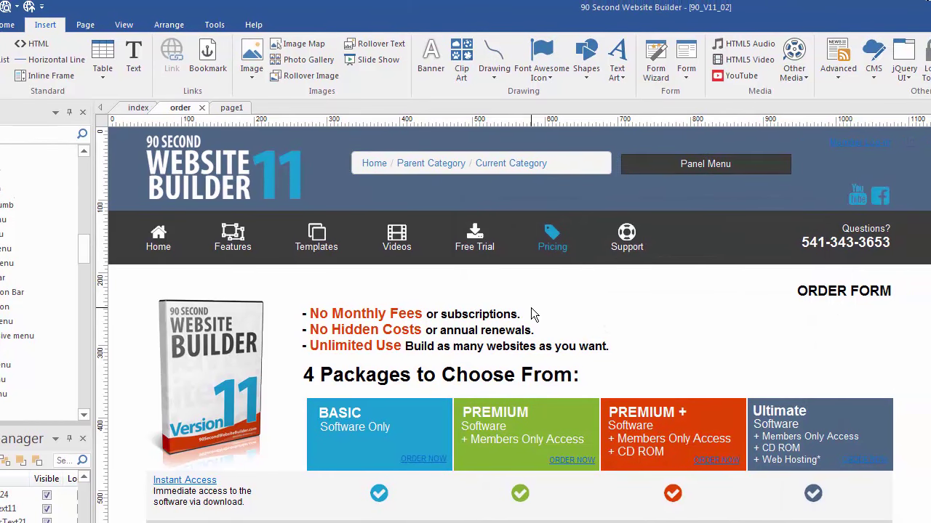